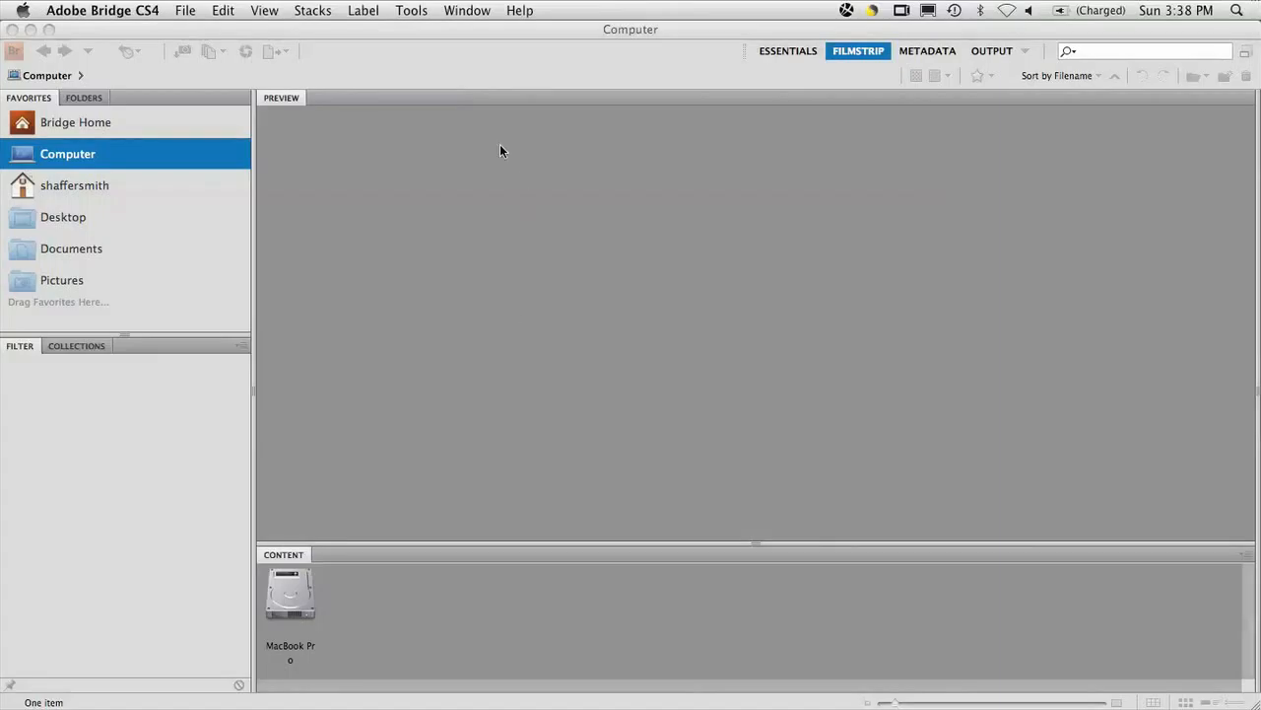
# Open the Photo Downloader for getting photos from the camera and look through the thumbnails of the Canon EOS 5D files
pyautogui.click(478, 75)
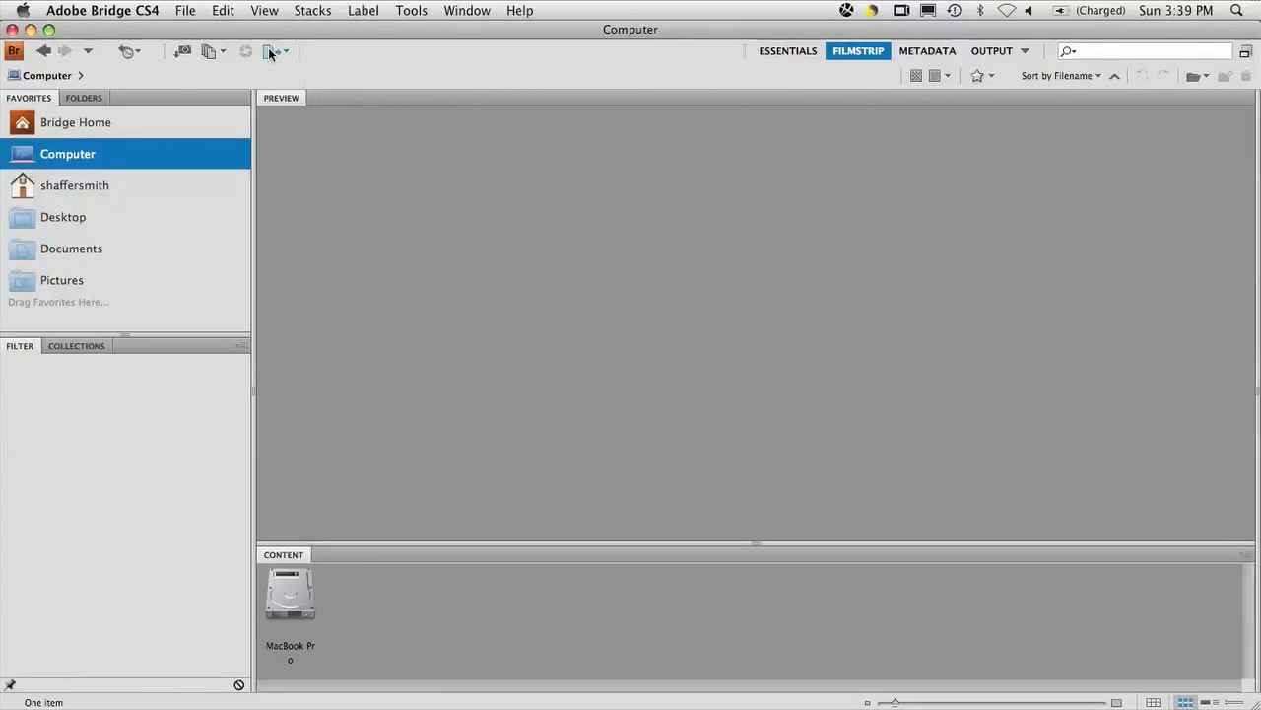
pyautogui.click(187, 11)
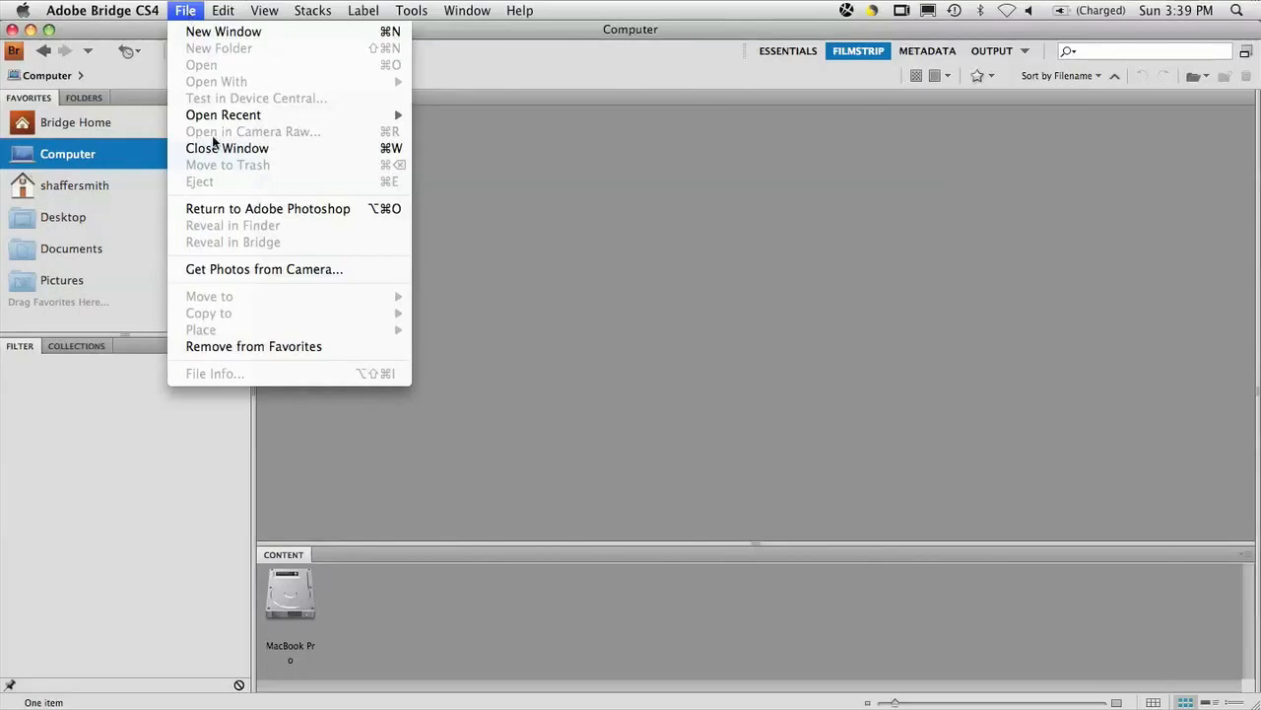
pyautogui.click(248, 269)
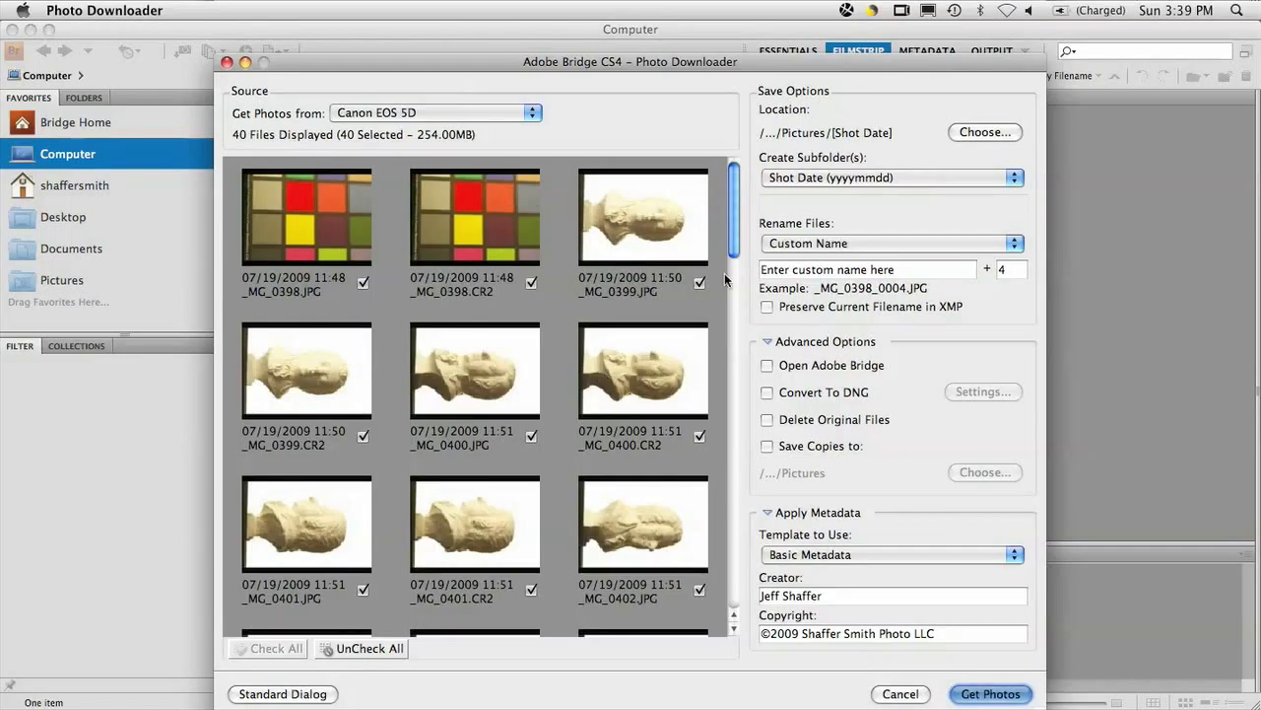
pyautogui.moveTo(738, 251); pyautogui.dragTo(746, 591)
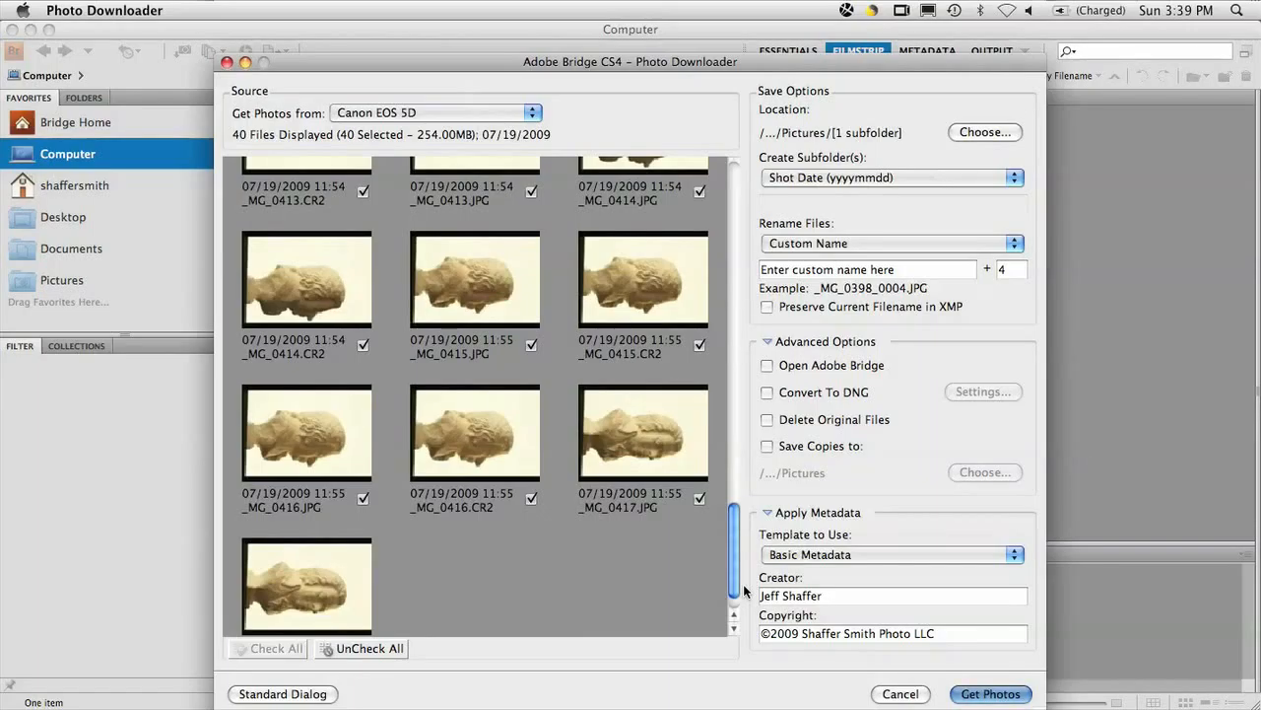
pyautogui.moveTo(746, 591); pyautogui.dragTo(746, 529)
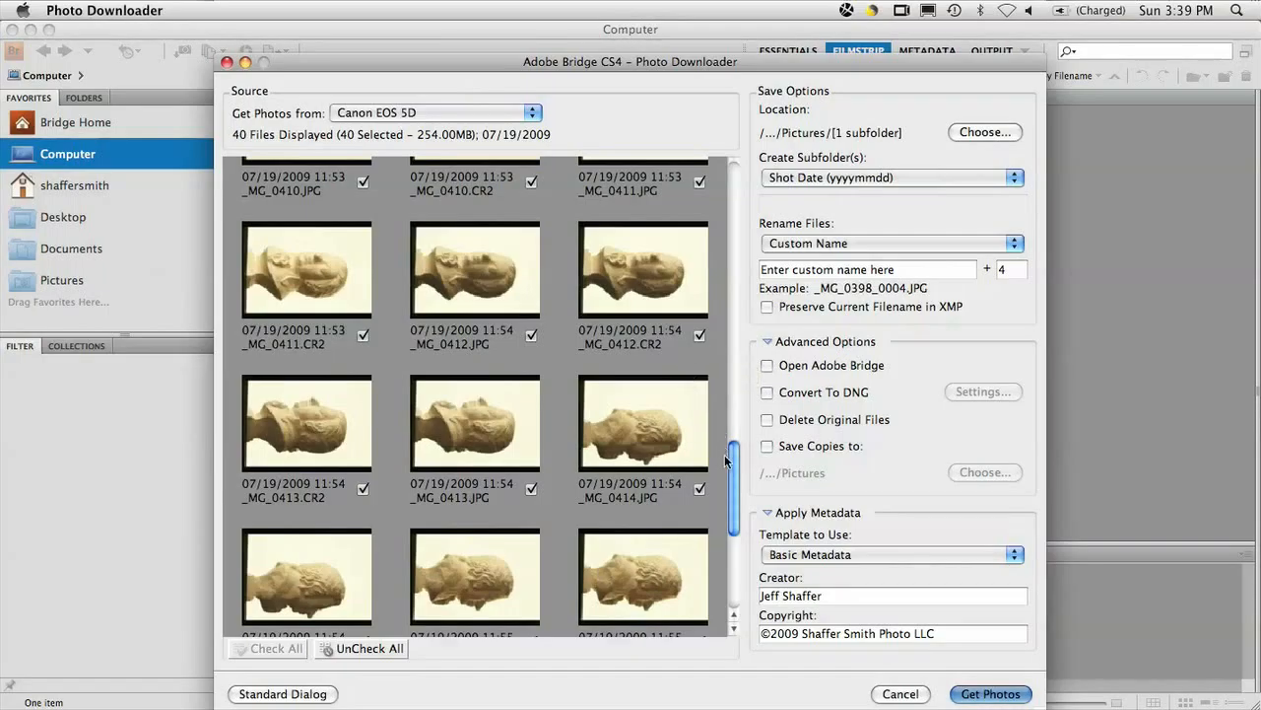
pyautogui.moveTo(726, 462); pyautogui.dragTo(746, 181)
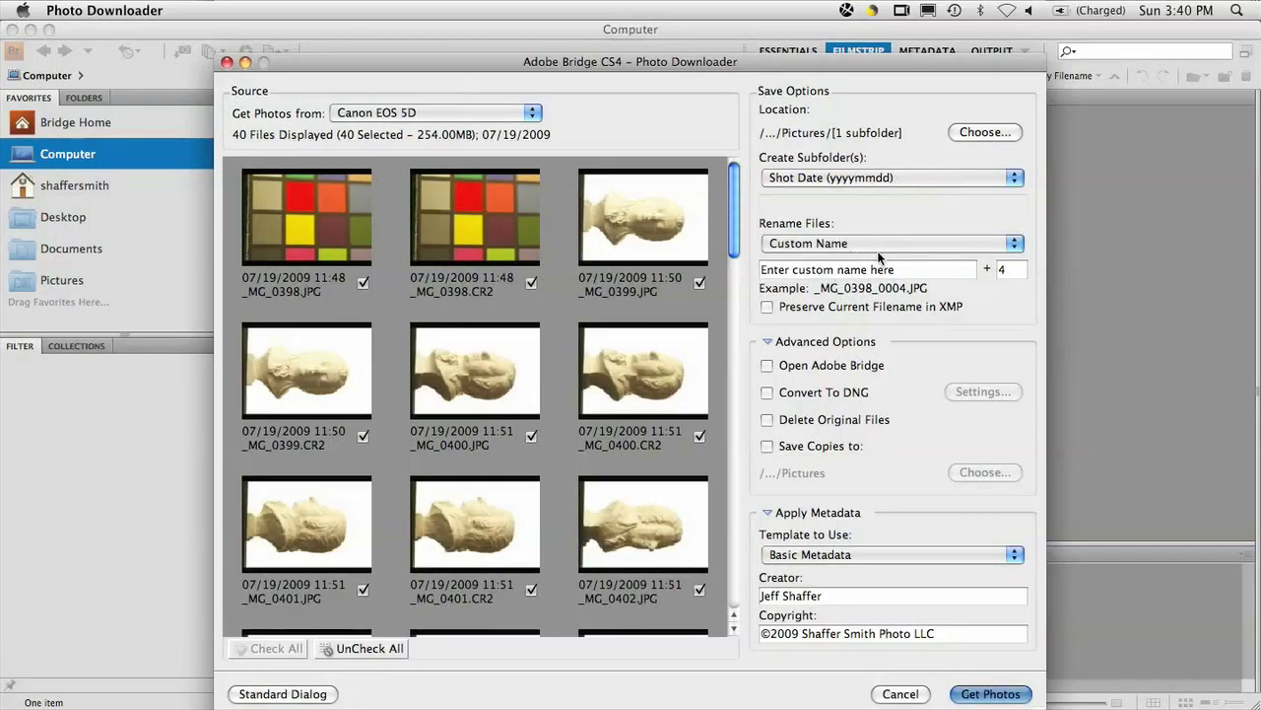
# Set the custom file name to YOURNAME_ASSGN_1_ and download the selected photos from the camera
pyautogui.press('Tab')
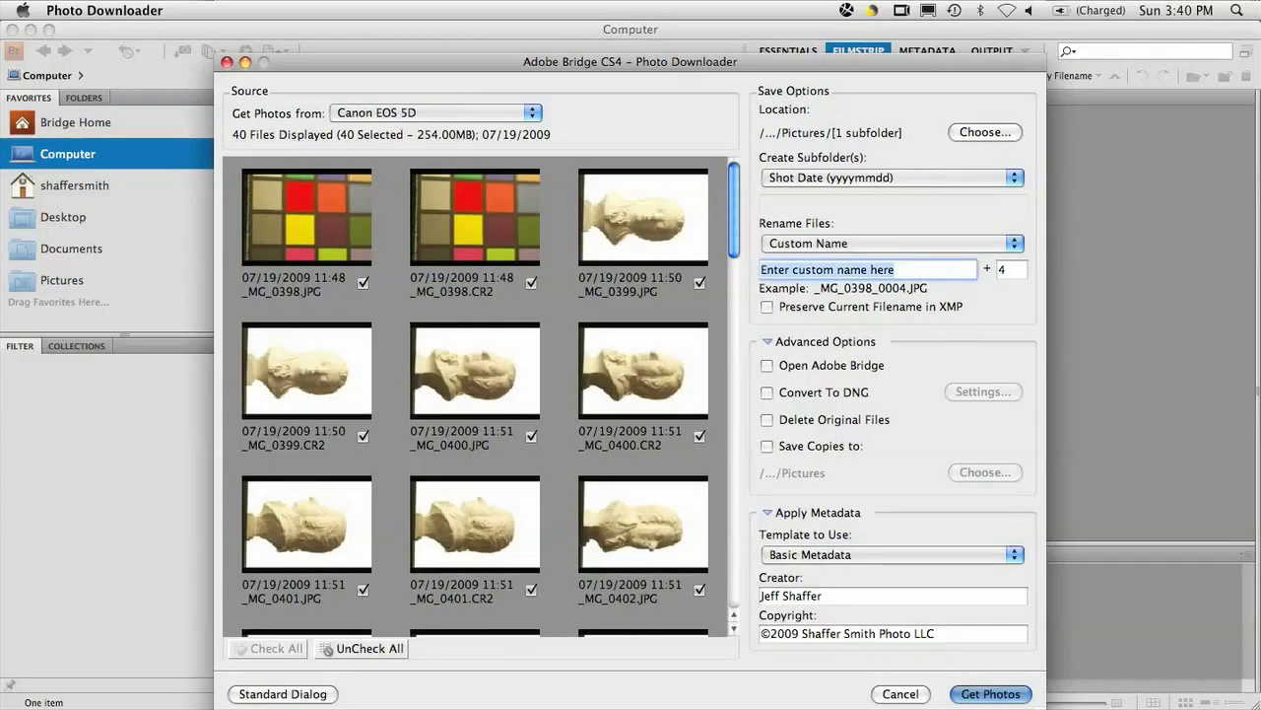
pyautogui.write('YOU')
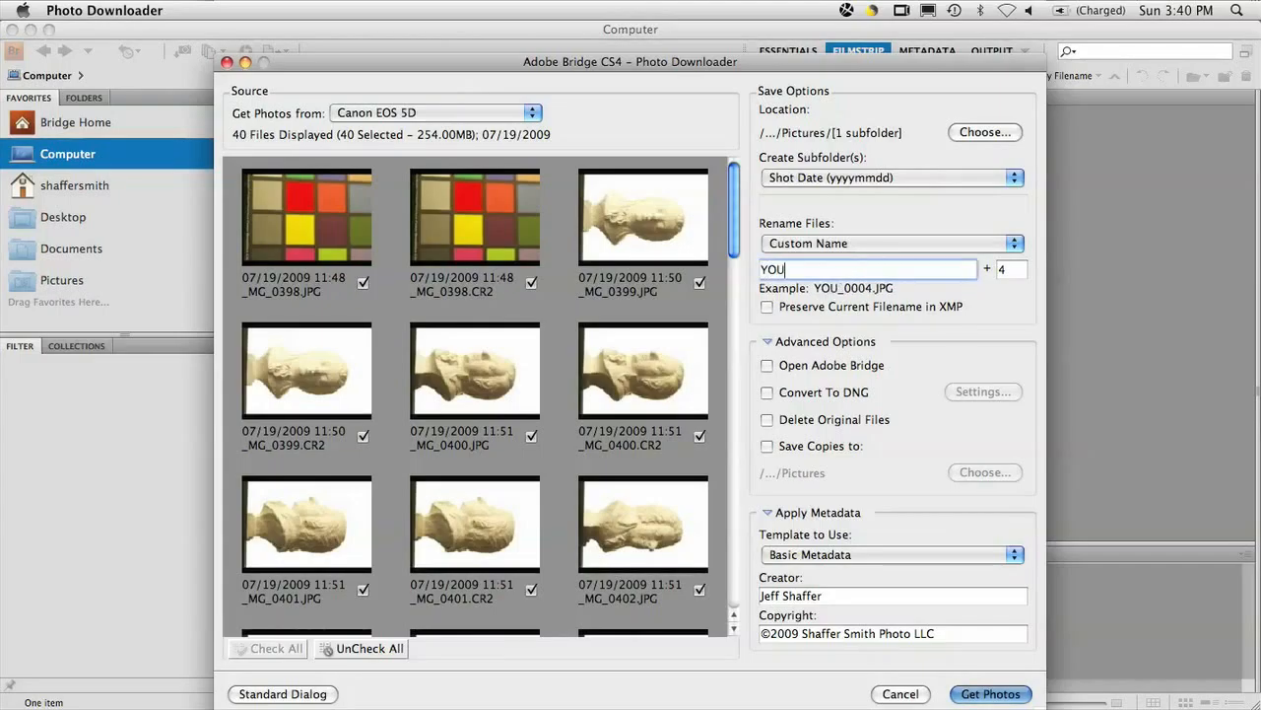
pyautogui.write('RN')
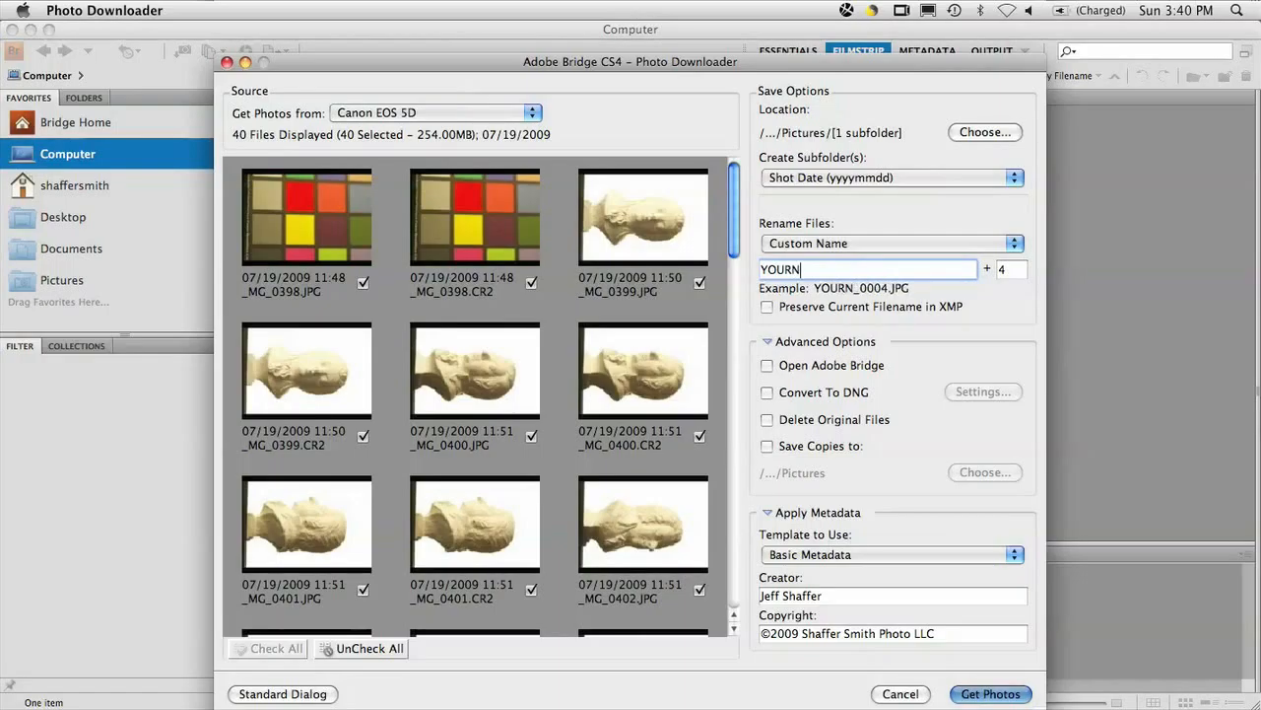
pyautogui.write('AME')
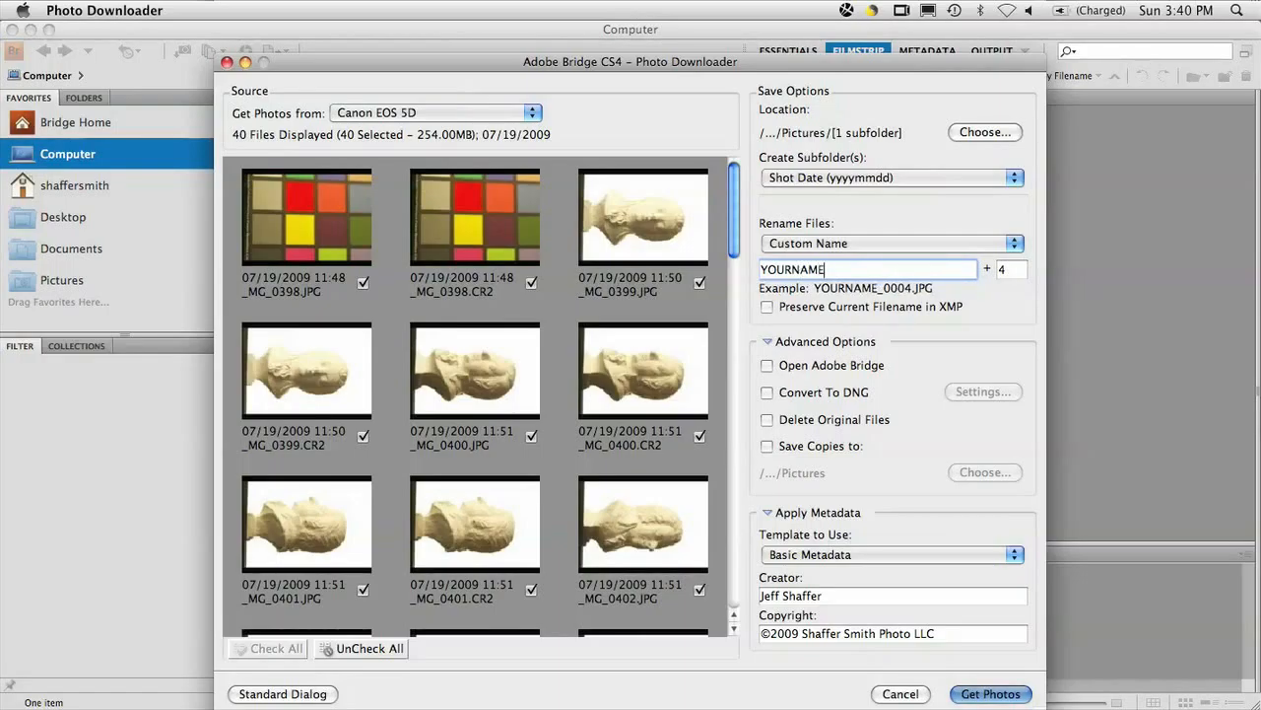
pyautogui.write('_ASSGN_')
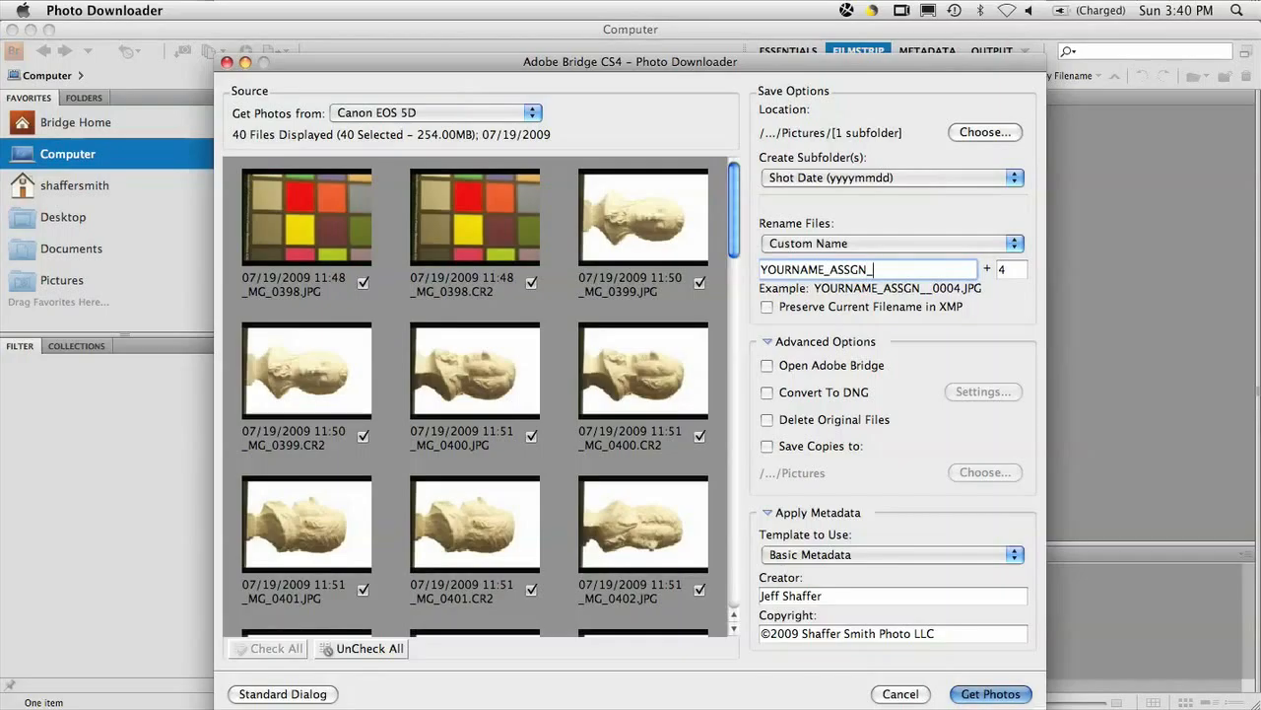
pyautogui.write('1_')
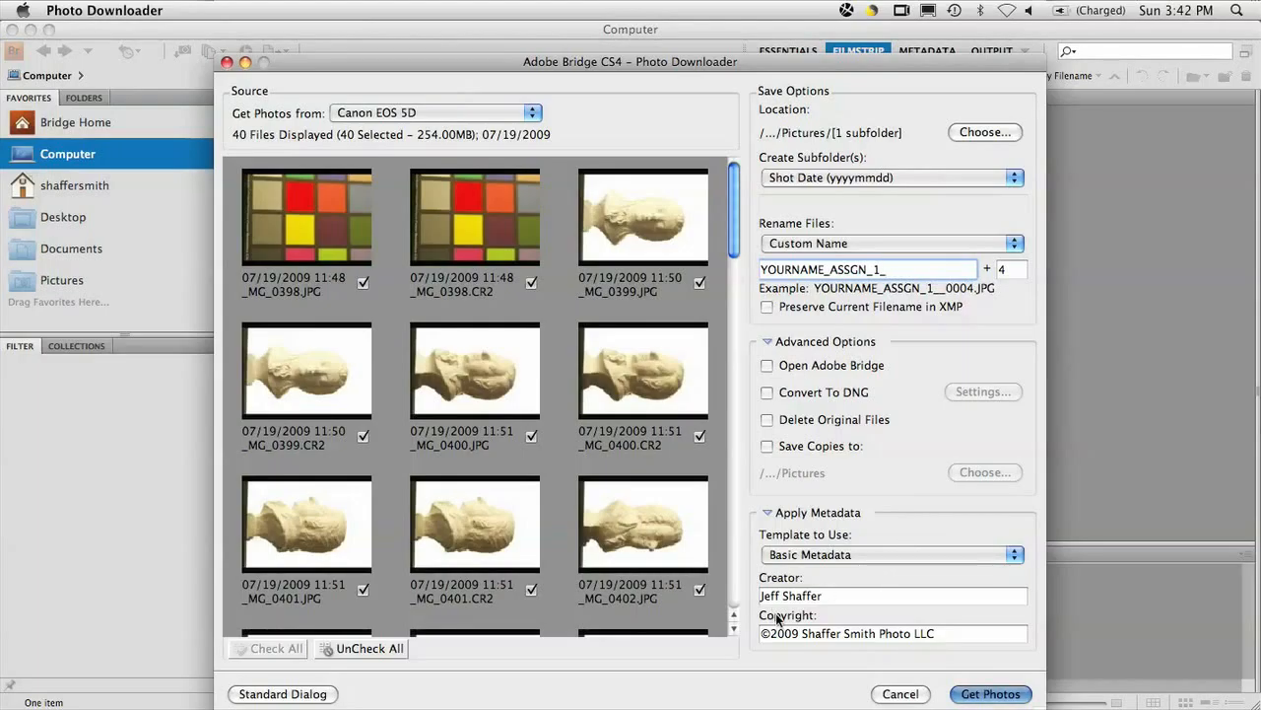
pyautogui.click(978, 695)
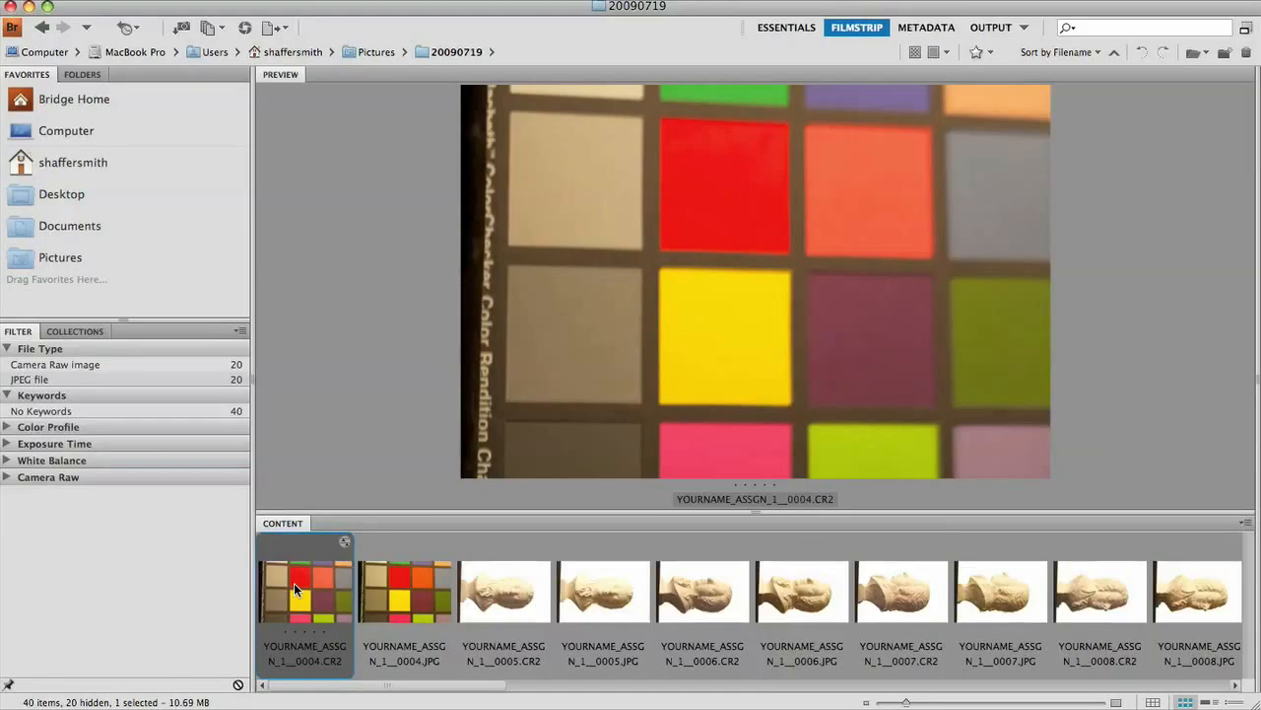
# Rotate the six sideways bust raw files, YOURNAME_ASSGN_1__0005.CR2 through 0010.CR2, 90° counterclockwise, leaving the JPGs out of the selection
pyautogui.click(511, 601)
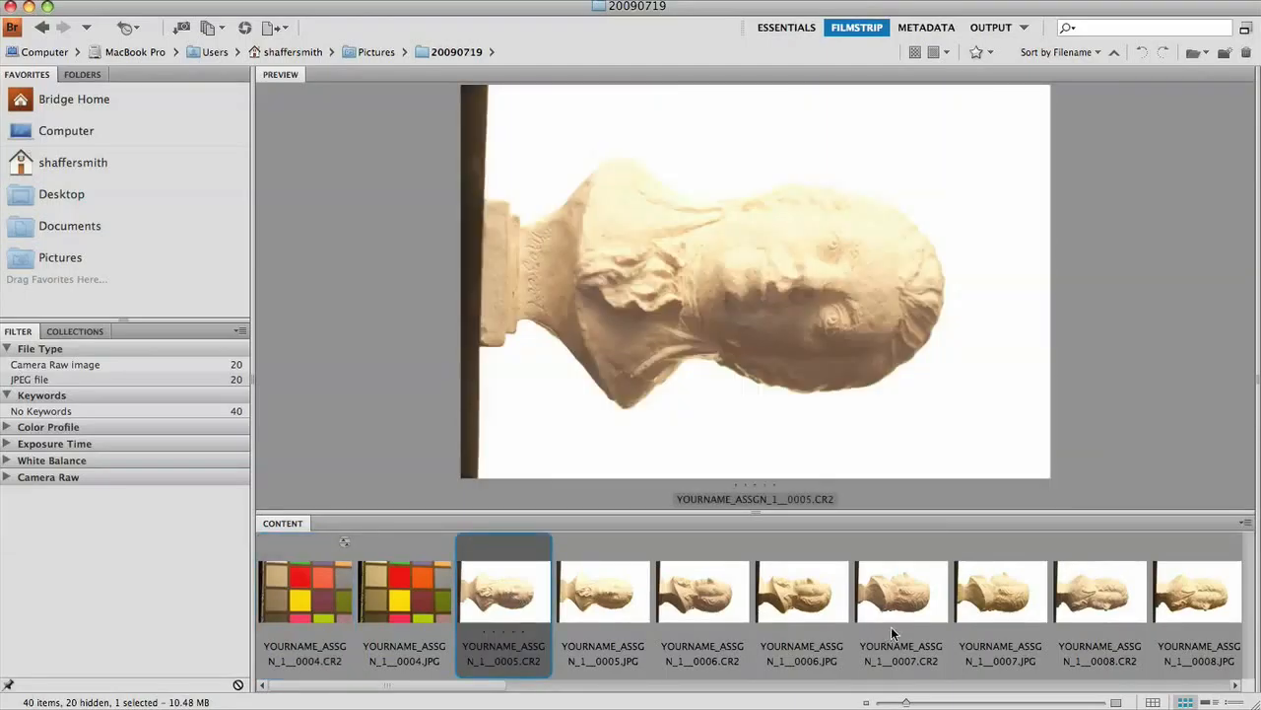
pyautogui.keyDown('super'); pyautogui.click(699, 603); pyautogui.keyUp('super')
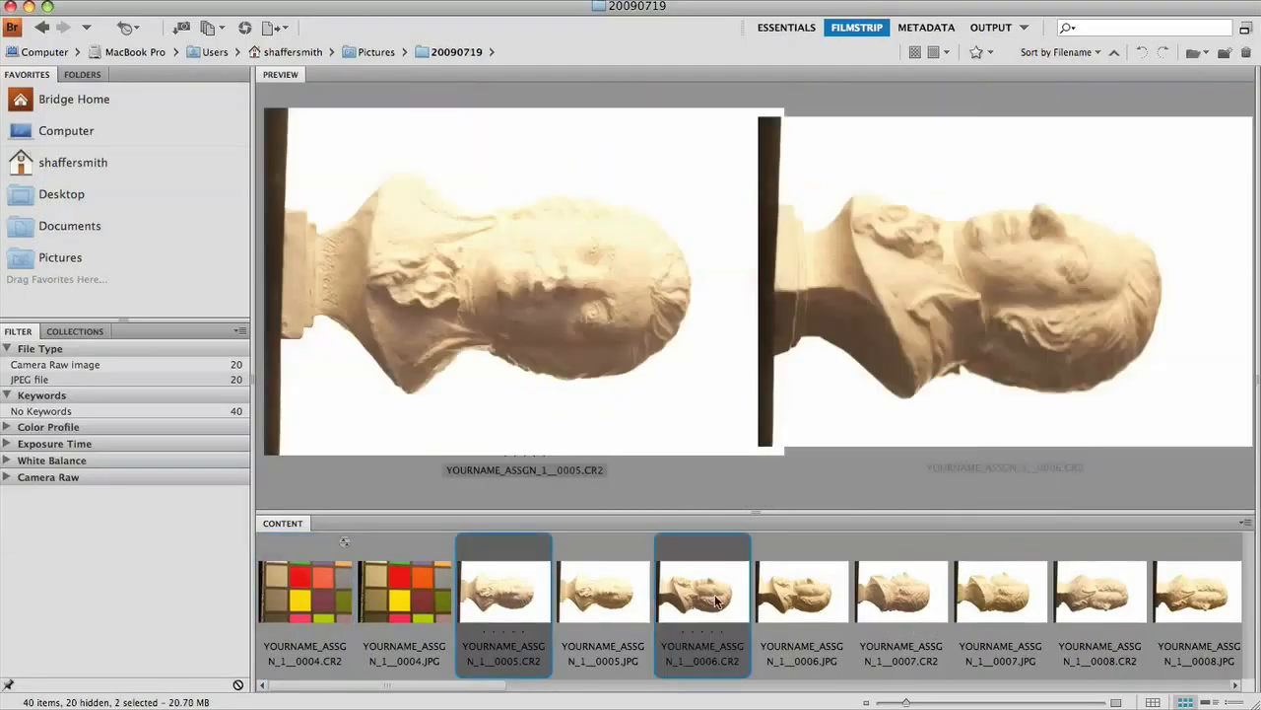
pyautogui.keyDown('super'); pyautogui.click(898, 606); pyautogui.keyUp('super')
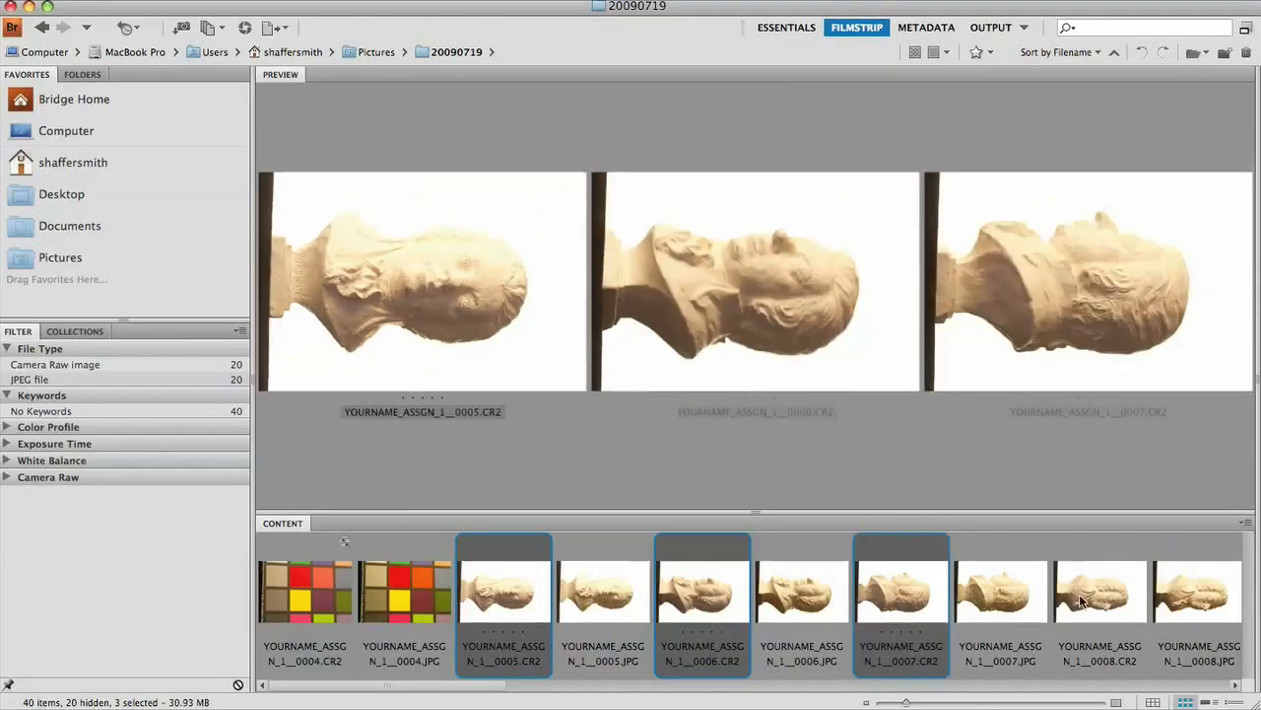
pyautogui.keyDown('super'); pyautogui.click(1092, 602); pyautogui.keyUp('super')
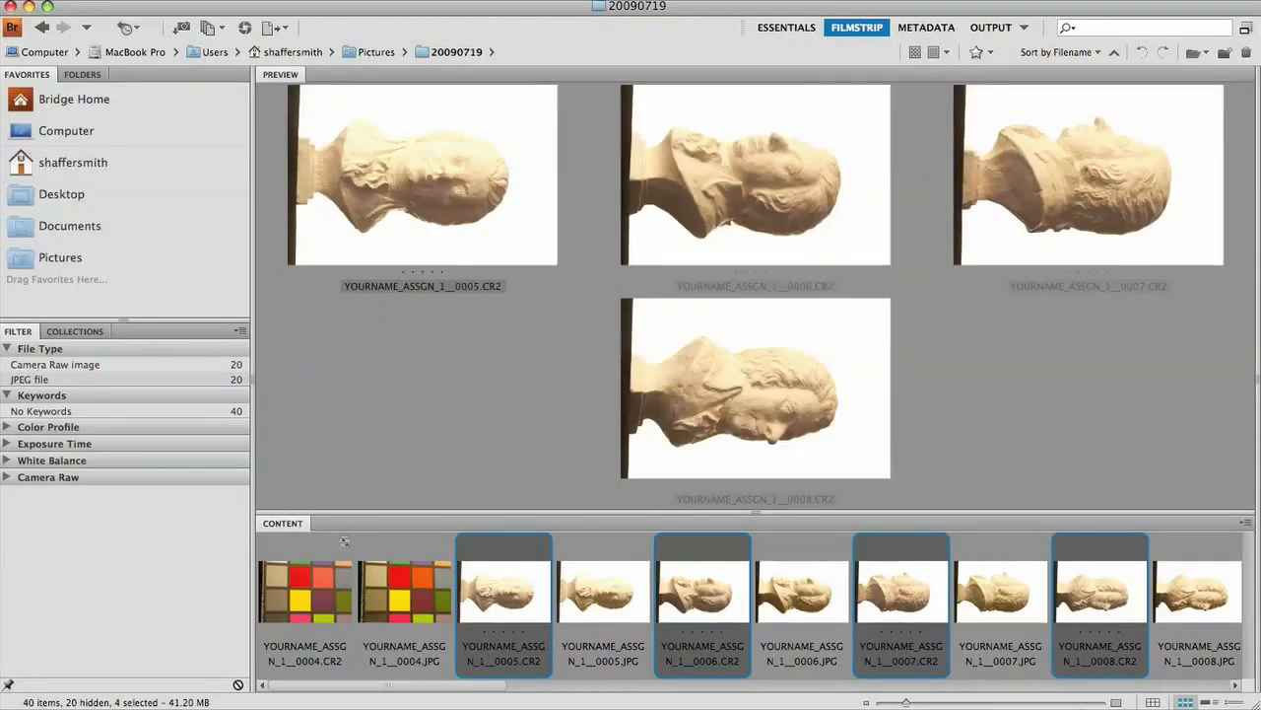
pyautogui.moveTo(388, 686); pyautogui.dragTo(487, 686)
pyautogui.keyDown('super'); pyautogui.click(892, 611); pyautogui.keyUp('super')
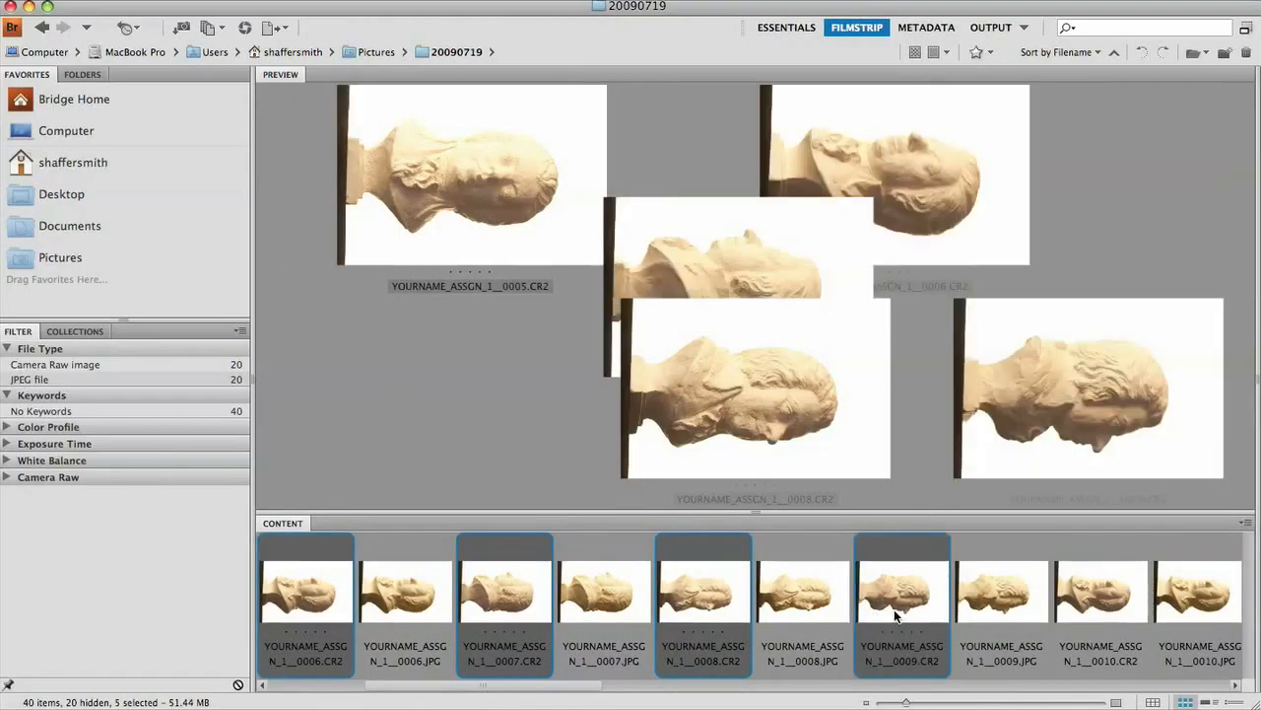
pyautogui.keyDown('super'); pyautogui.click(1109, 595); pyautogui.keyUp('super')
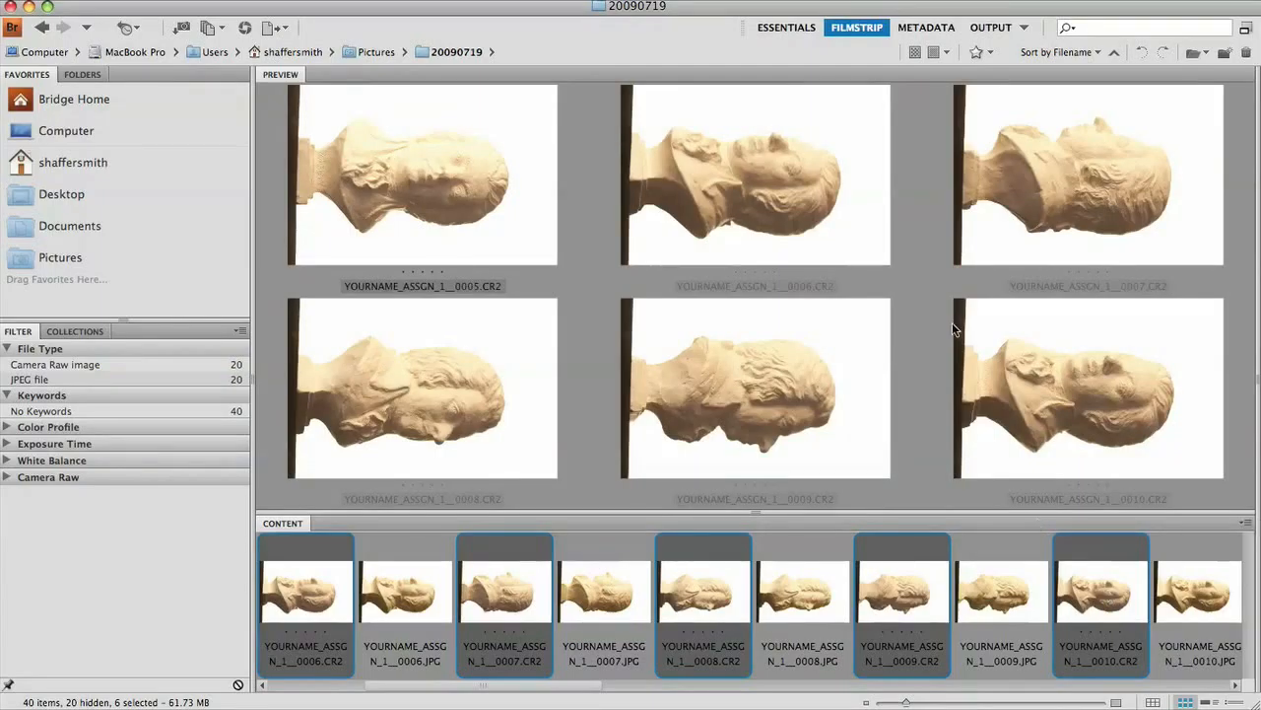
pyautogui.click(1142, 54)
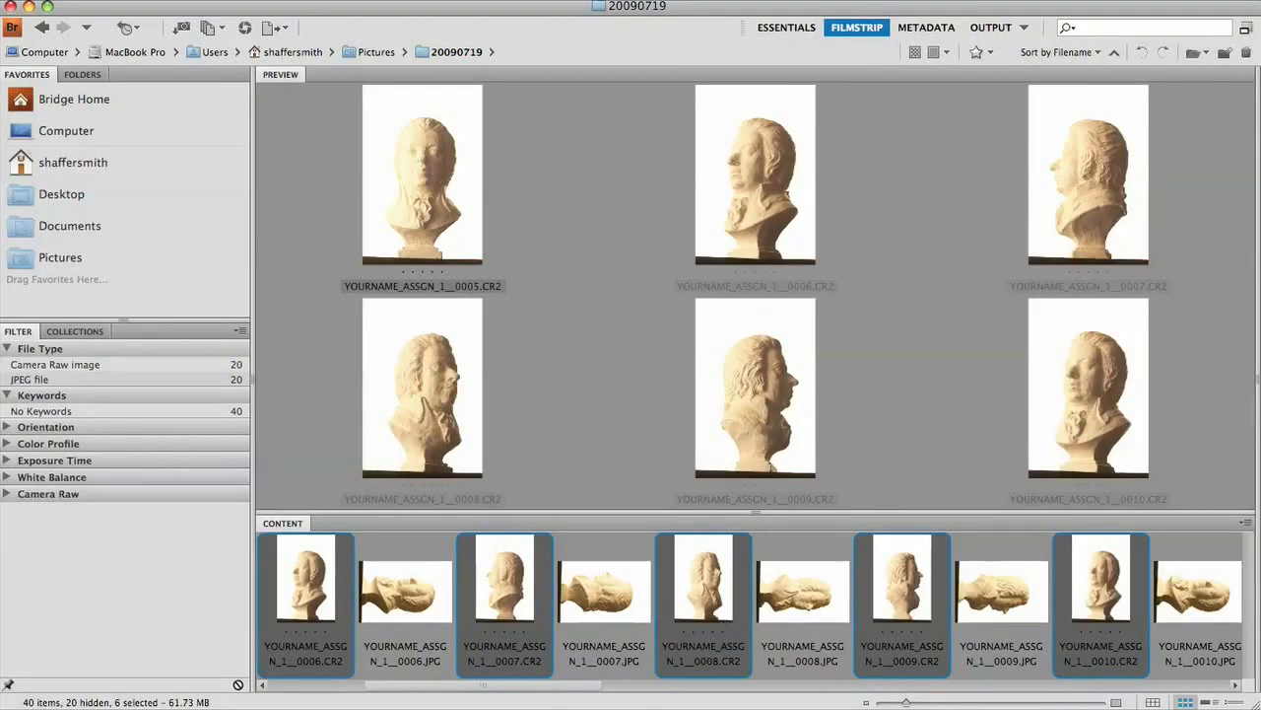
# Open the color chart file YOURNAME_ASSGN_1__0004.CR2 in Camera Raw and sample its middle gray patch with the White Balance tool
pyautogui.moveTo(515, 687); pyautogui.dragTo(419, 687)
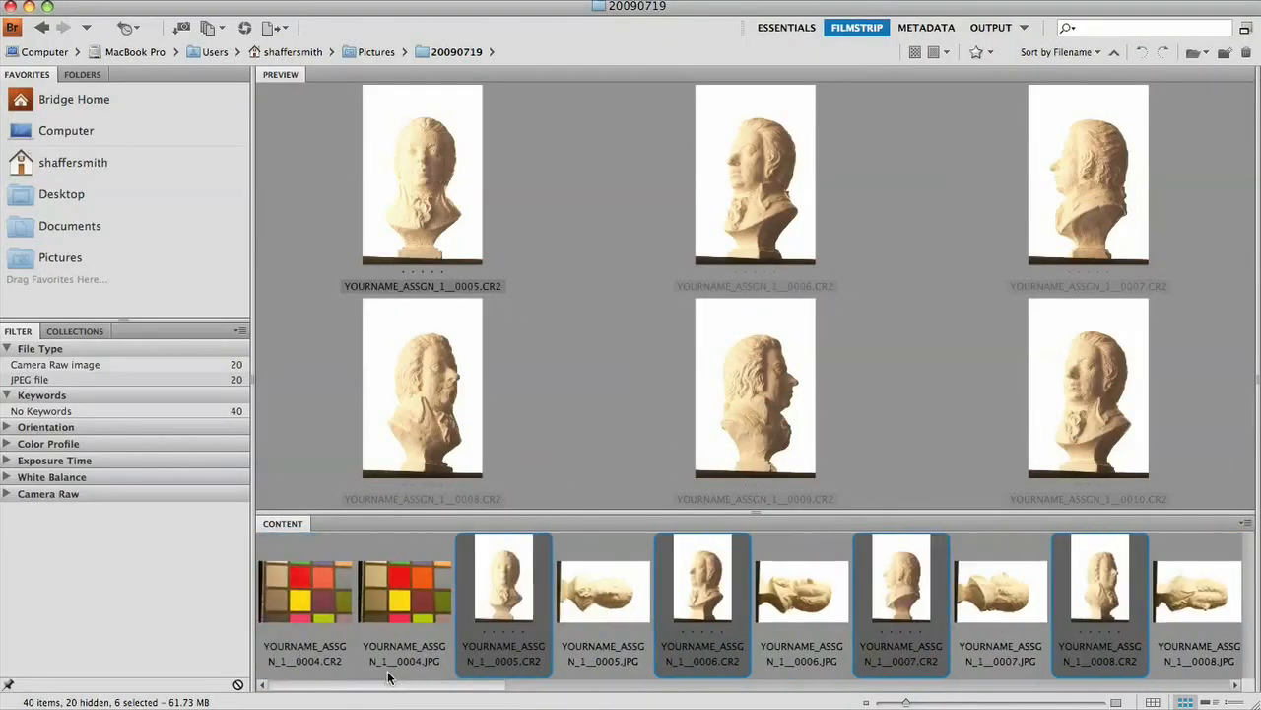
pyautogui.click(297, 604)
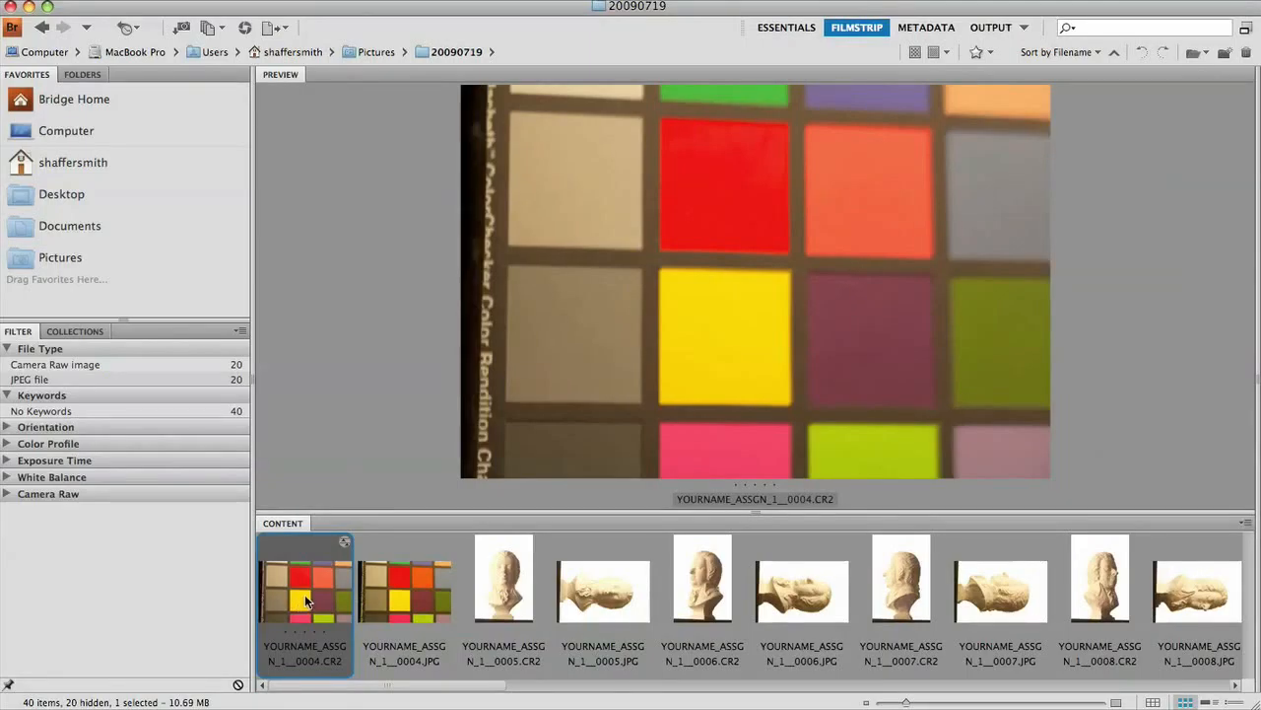
pyautogui.doubleClick(306, 601)
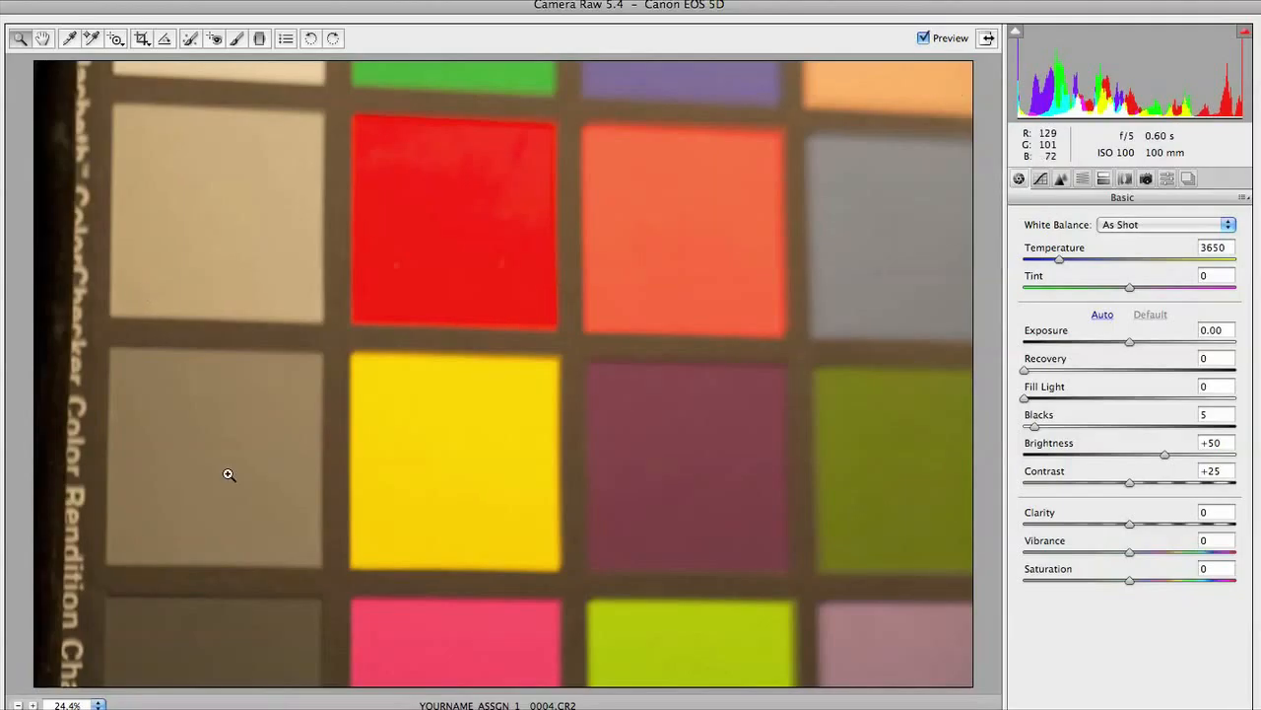
pyautogui.click(73, 41)
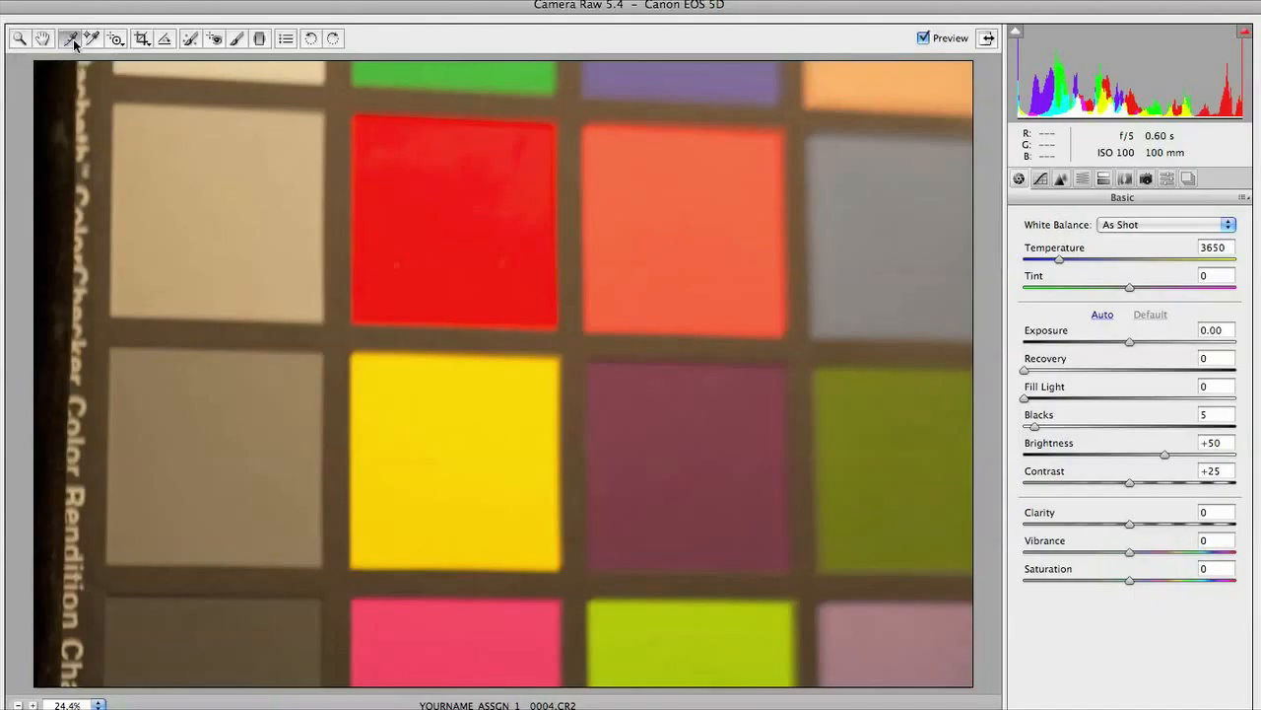
pyautogui.click(220, 445)
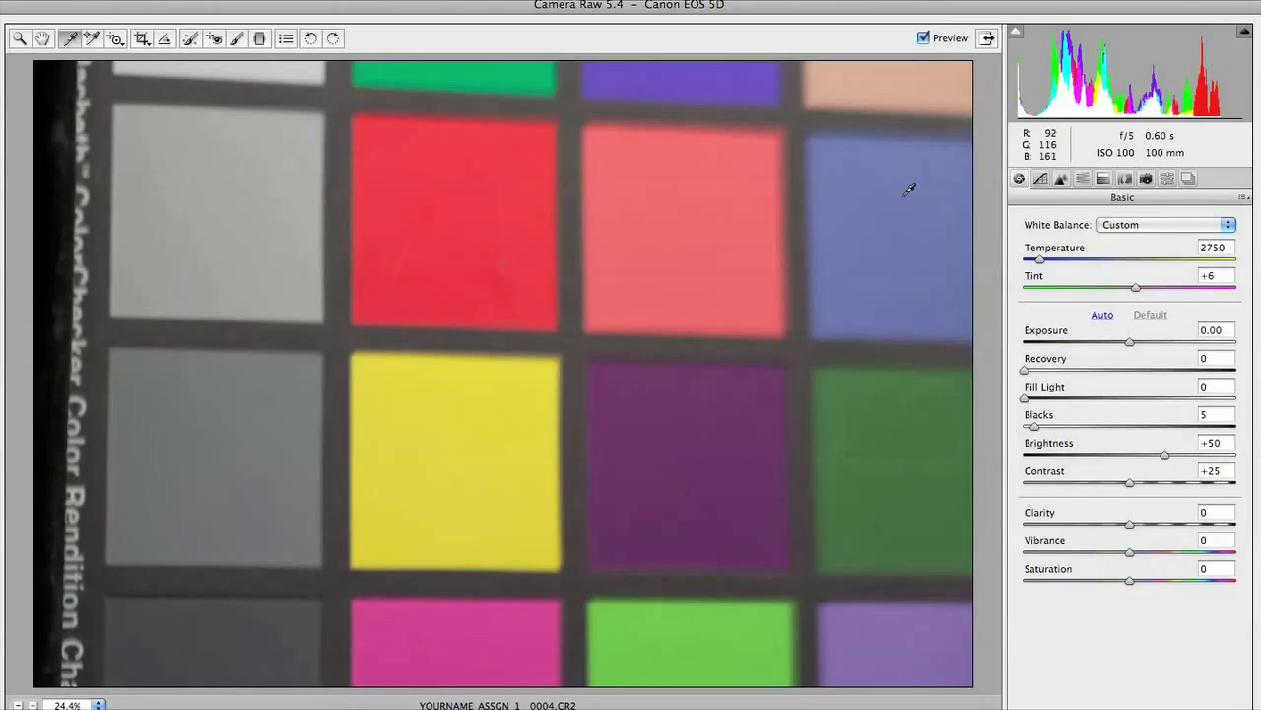
# Save all of the color chart's Camera Raw settings to the Settings folder under the name White Balance
pyautogui.click(1244, 198)
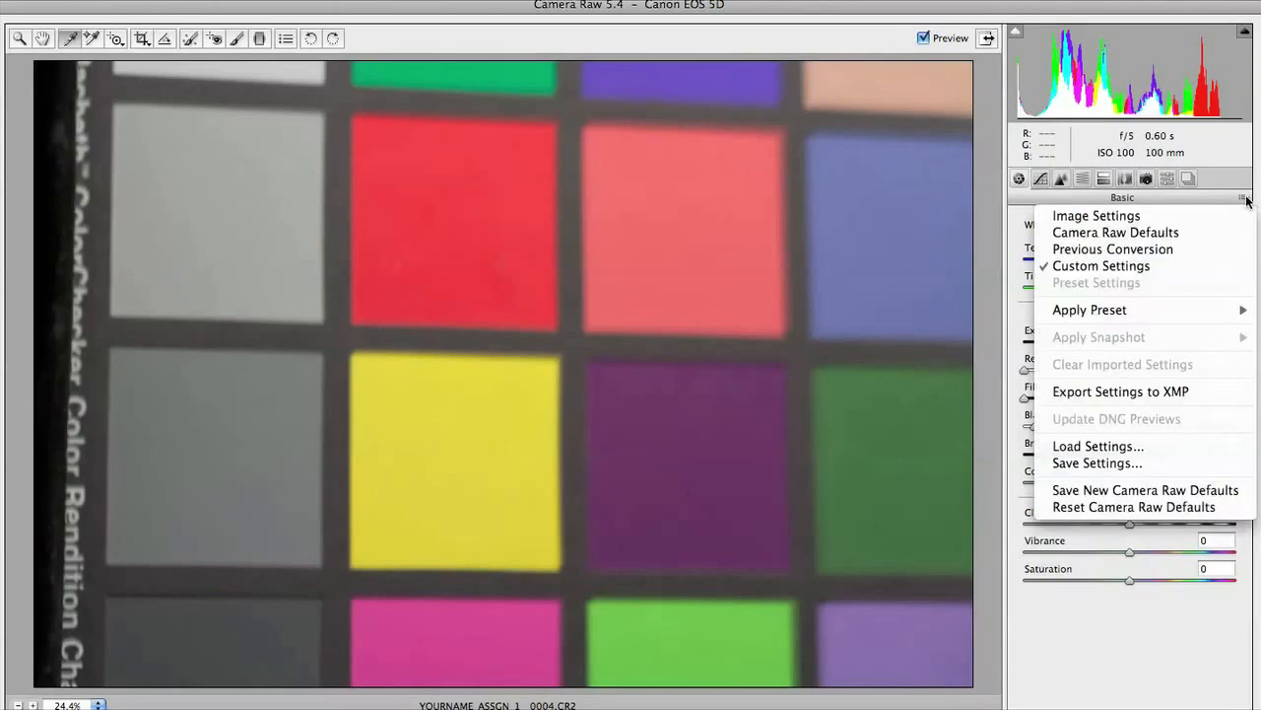
pyautogui.click(1172, 458)
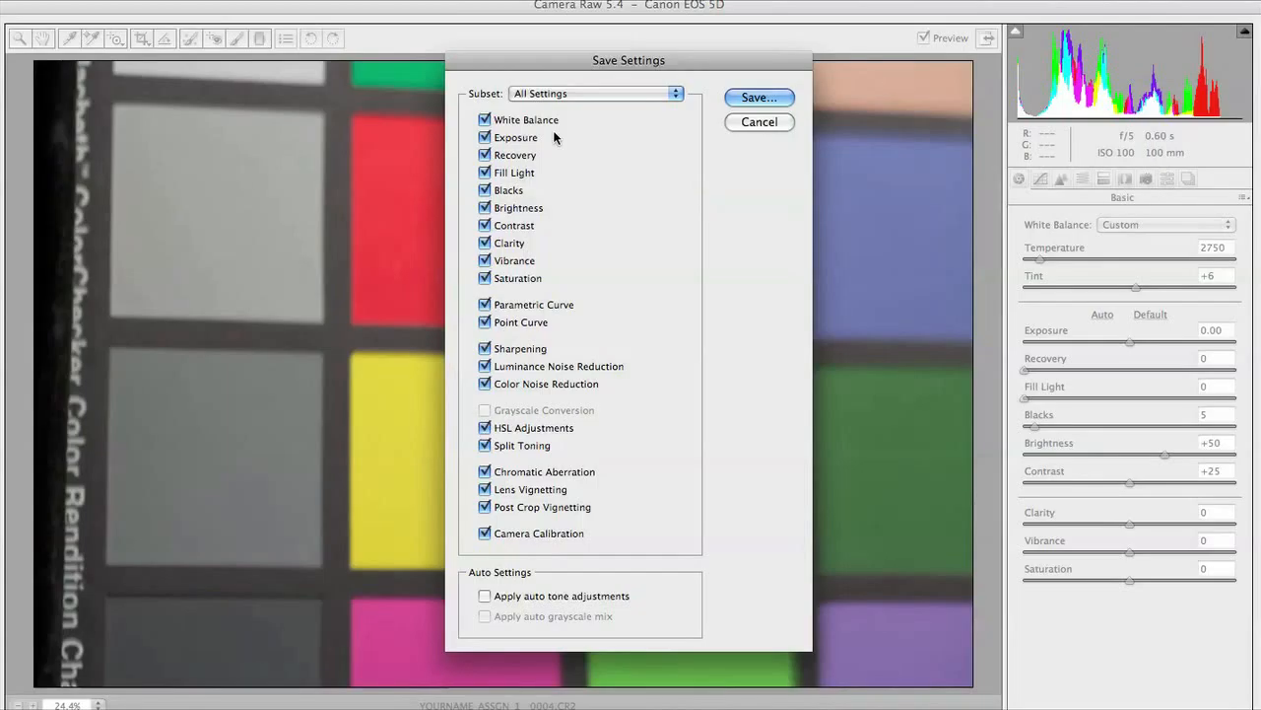
pyautogui.click(760, 97)
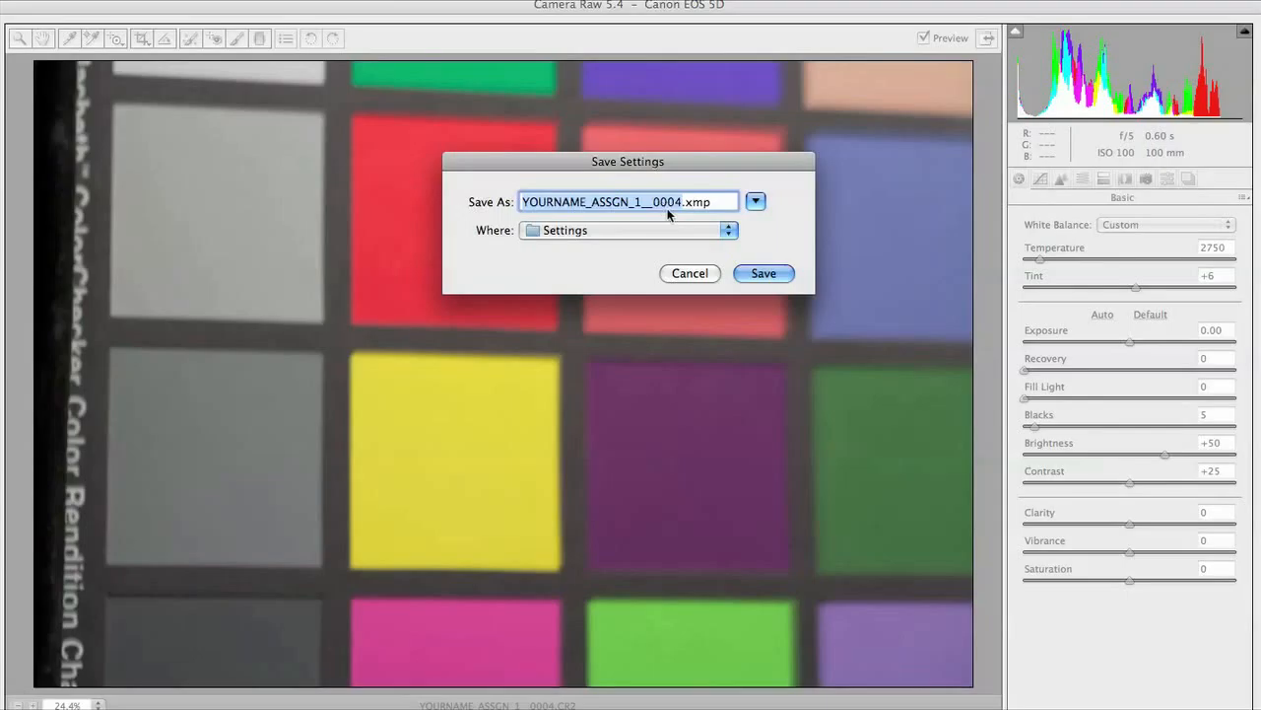
pyautogui.click(680, 207)
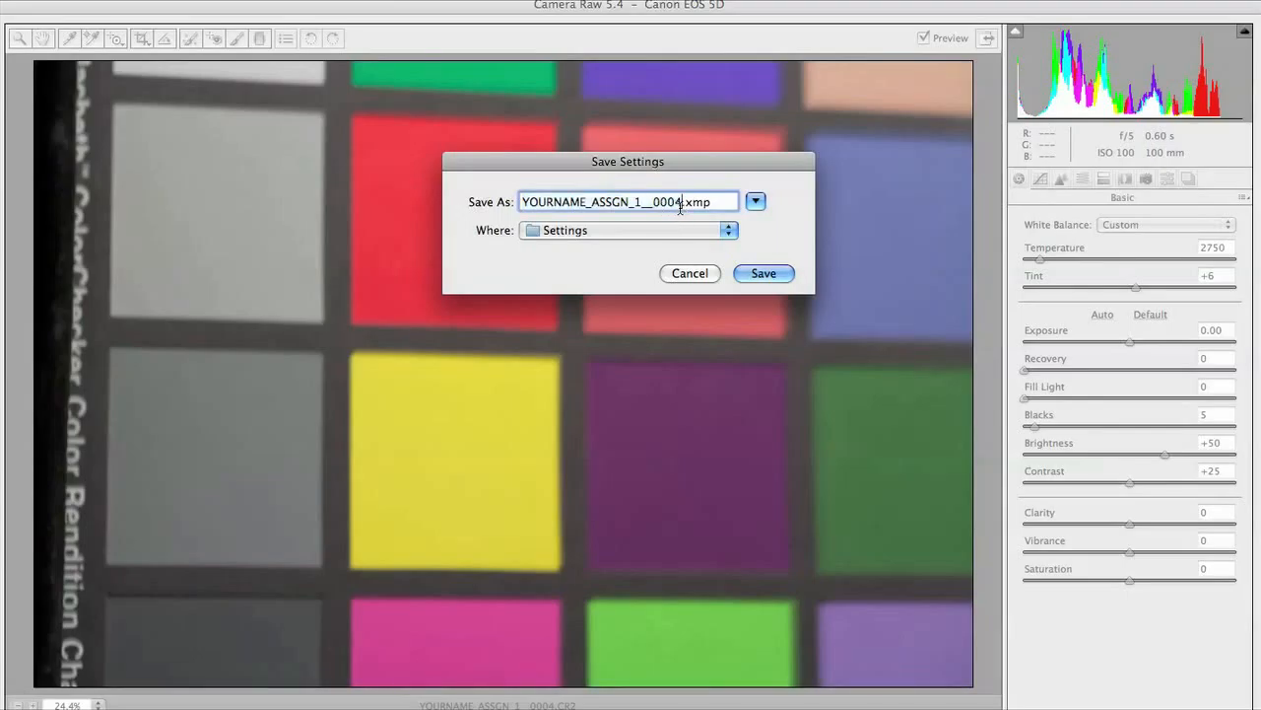
pyautogui.moveTo(680, 207); pyautogui.dragTo(516, 203)
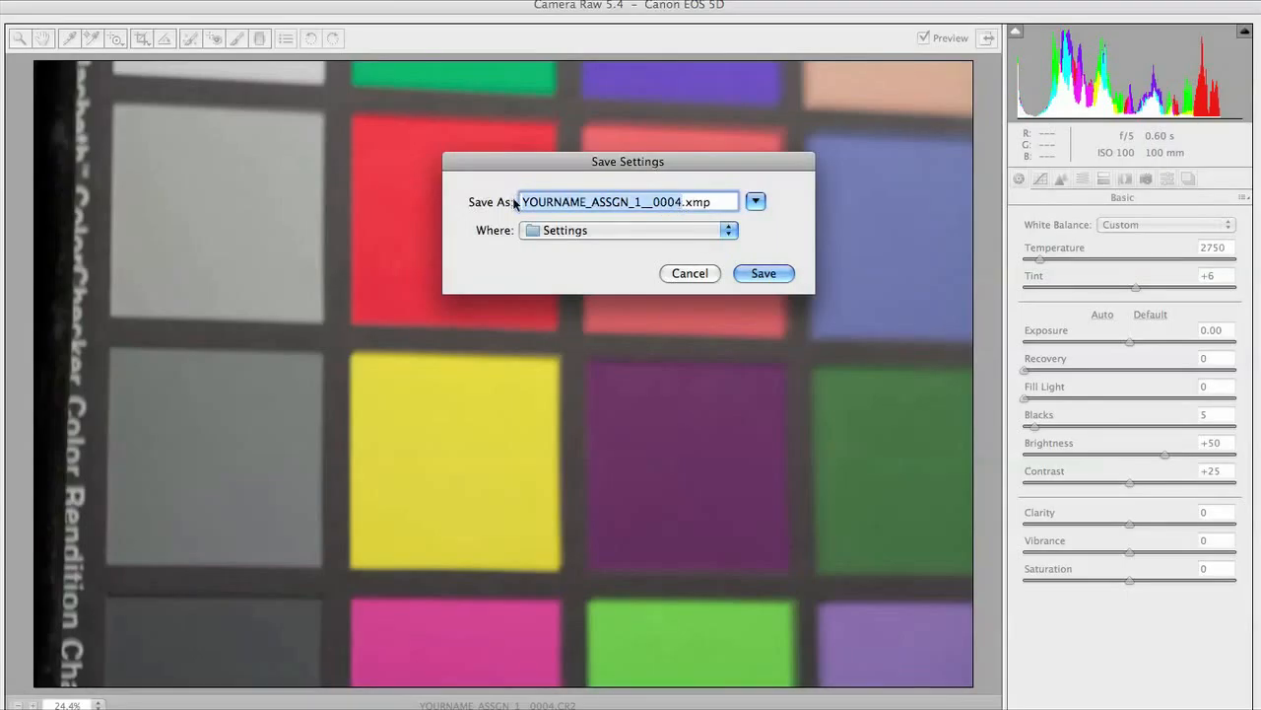
pyautogui.write('White Balance')
pyautogui.press('Return')
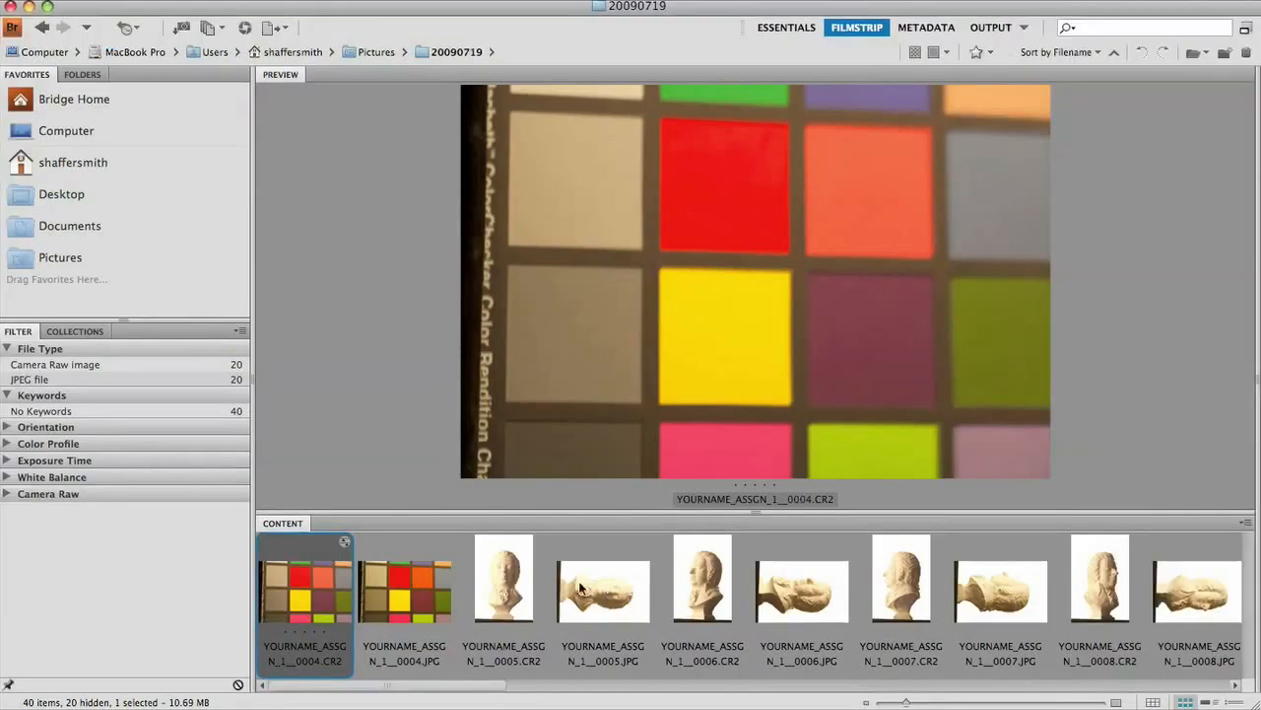
# Open the six rotated bust raw files, YOURNAME_ASSGN_1__0005.CR2 through 0010.CR2, together in Camera Raw, leaving out the JPGs
pyautogui.click(512, 567)
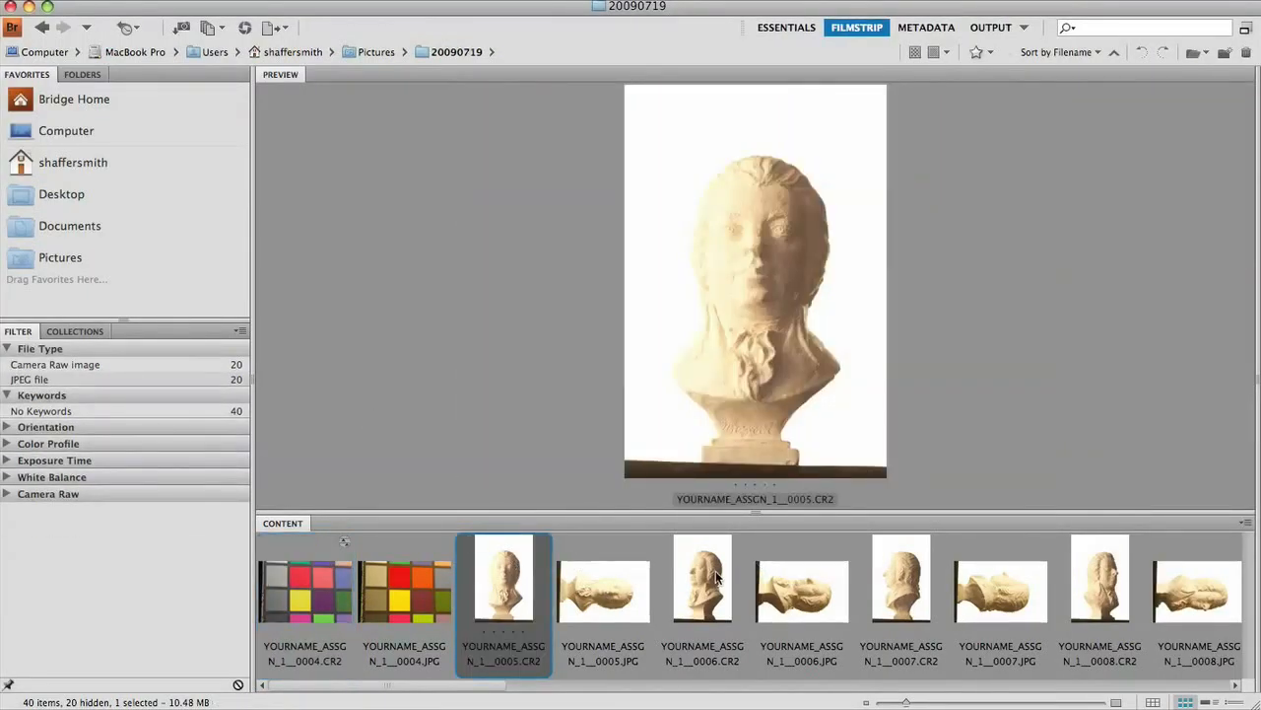
pyautogui.keyDown('super'); pyautogui.click(710, 571); pyautogui.keyUp('super')
pyautogui.keyDown('super'); pyautogui.click(885, 618); pyautogui.keyUp('super')
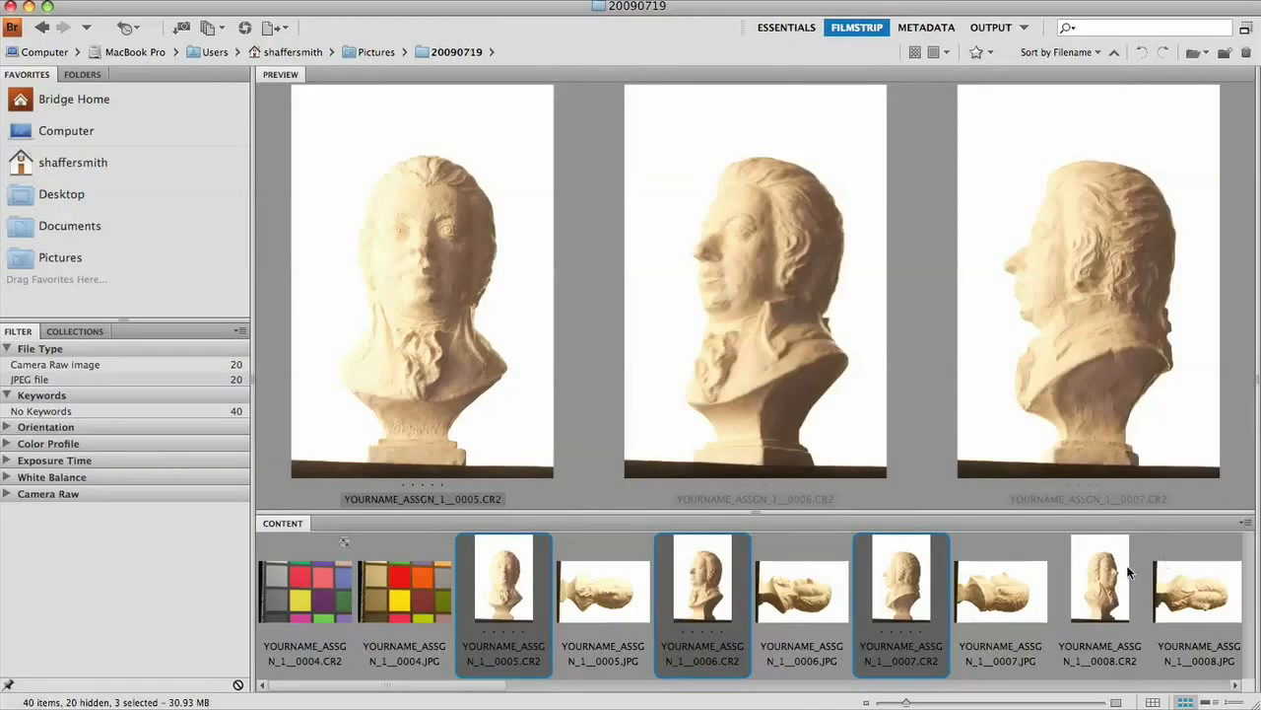
pyautogui.keyDown('super'); pyautogui.click(1111, 580); pyautogui.keyUp('super')
pyautogui.moveTo(481, 688); pyautogui.dragTo(598, 693)
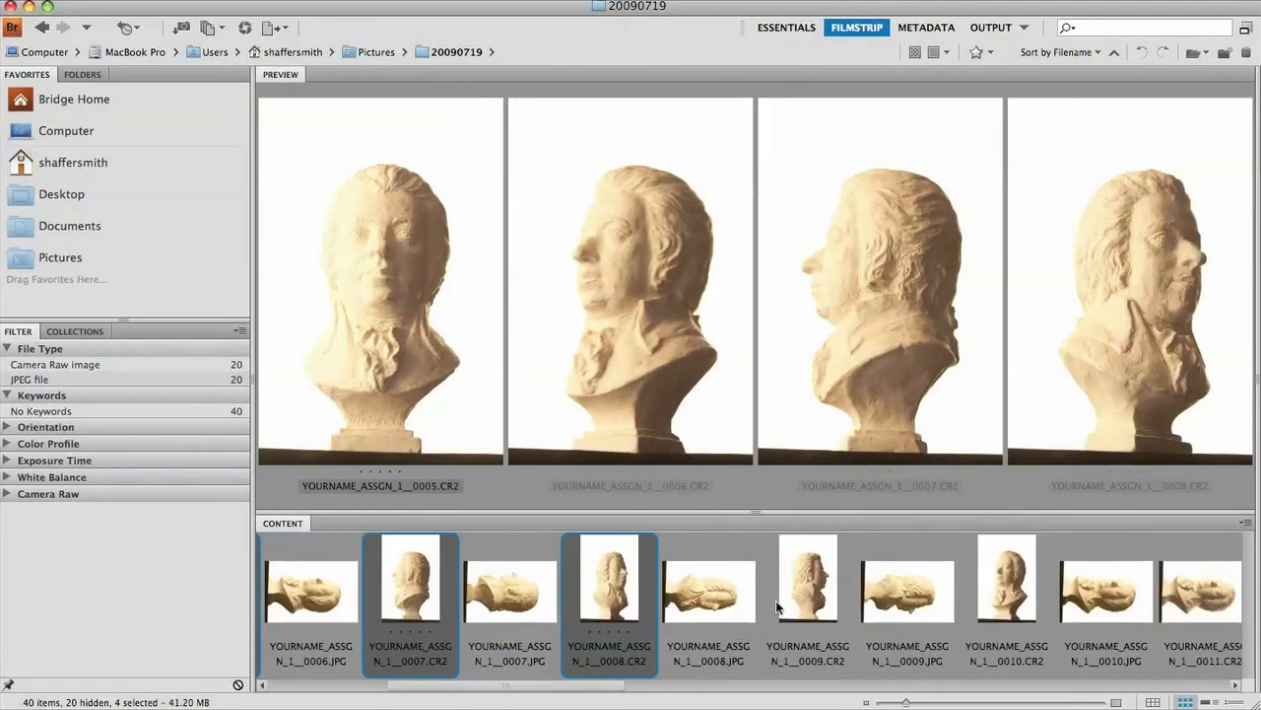
pyautogui.keyDown('super'); pyautogui.click(799, 578); pyautogui.keyUp('super')
pyautogui.keyDown('super'); pyautogui.click(1009, 579); pyautogui.keyUp('super')
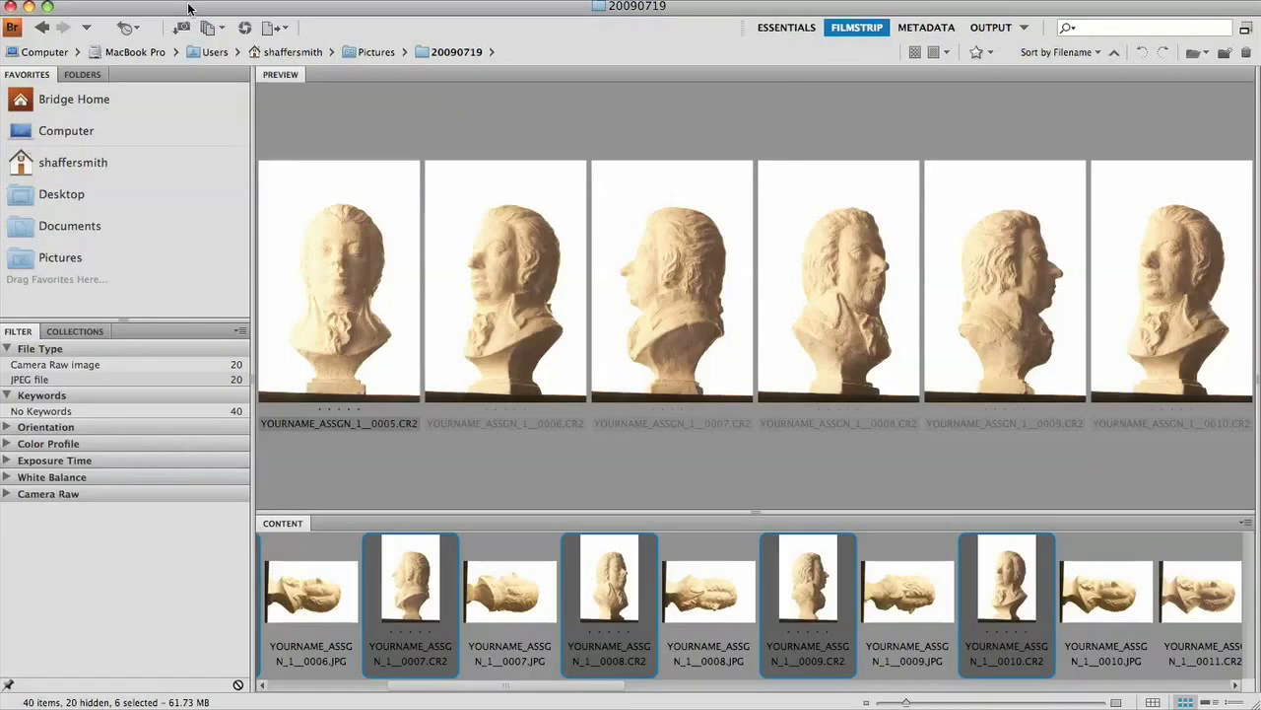
pyautogui.click(183, 1)
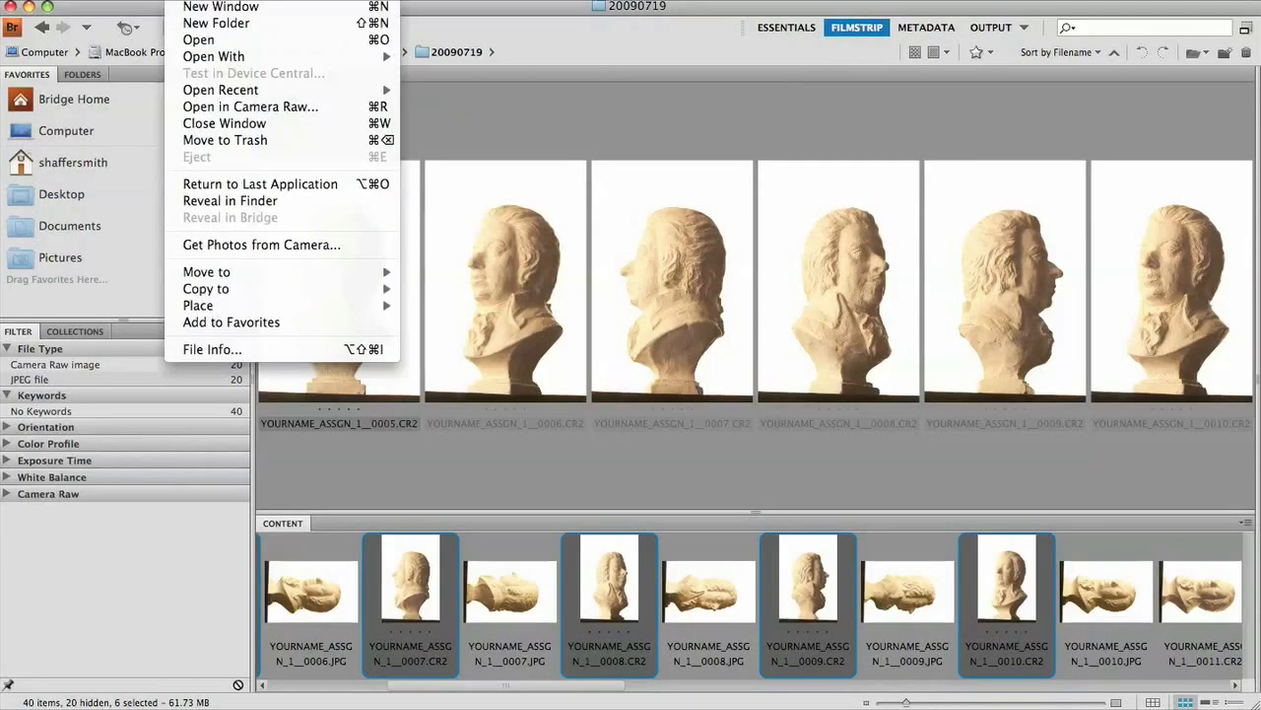
pyautogui.click(190, 40)
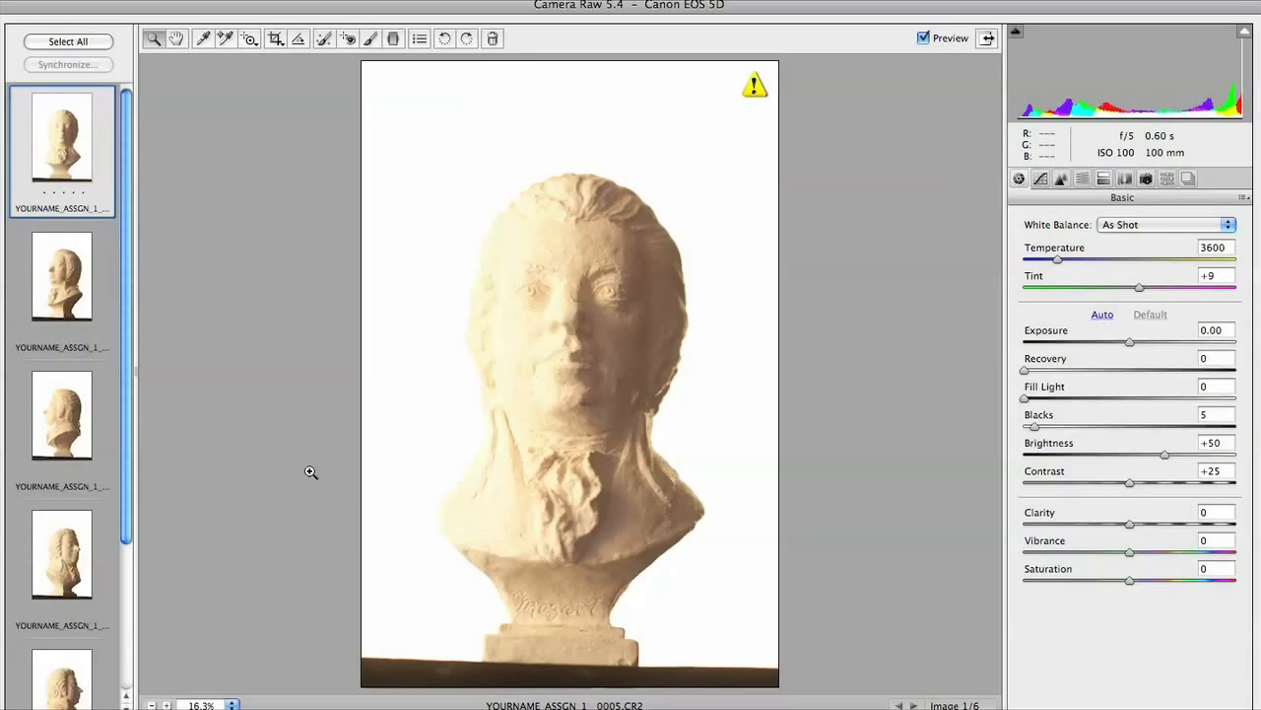
# Load the saved White Balance.xmp settings from the Settings folder onto all six bust images at once
pyautogui.click(69, 41)
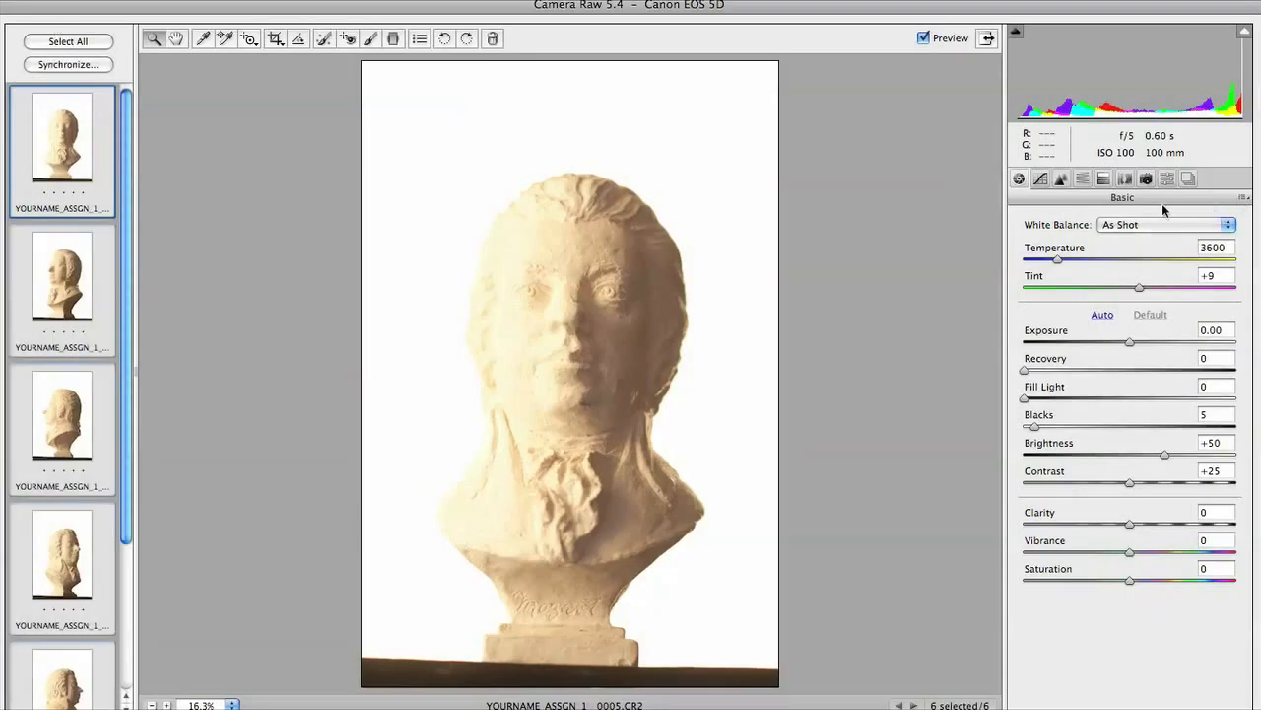
pyautogui.click(1244, 198)
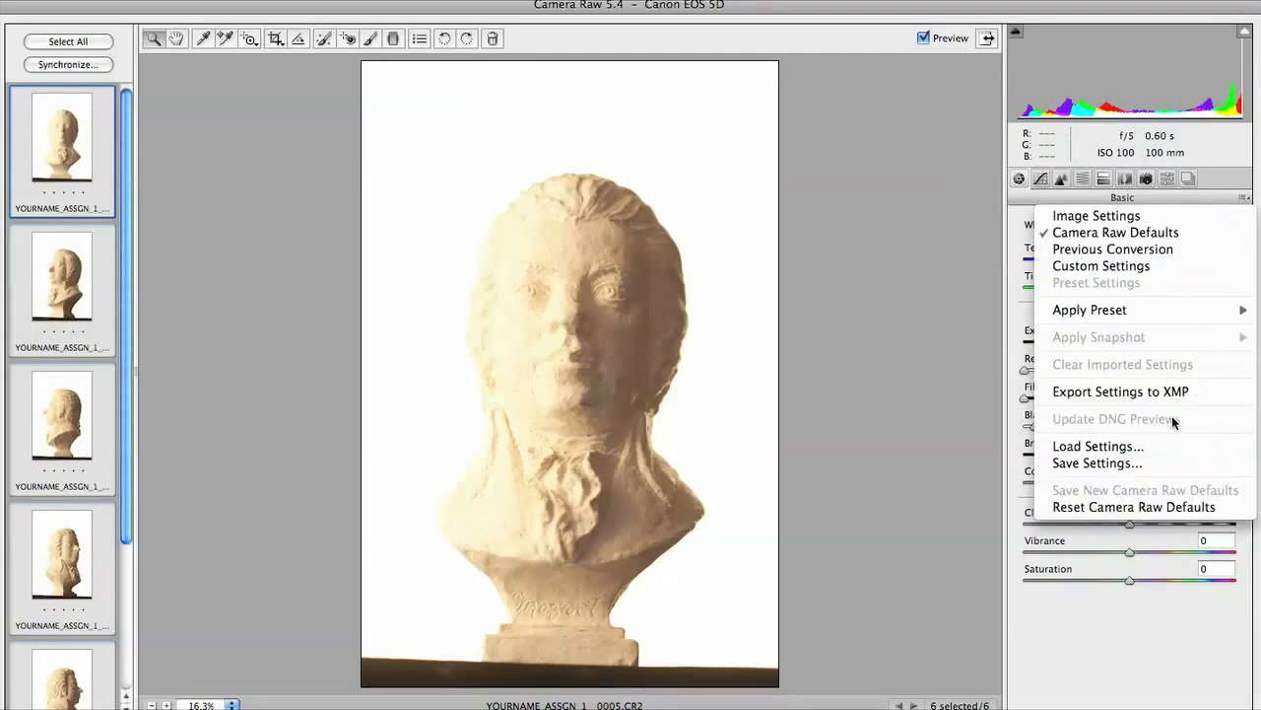
pyautogui.scroll(-3, 658, 330)
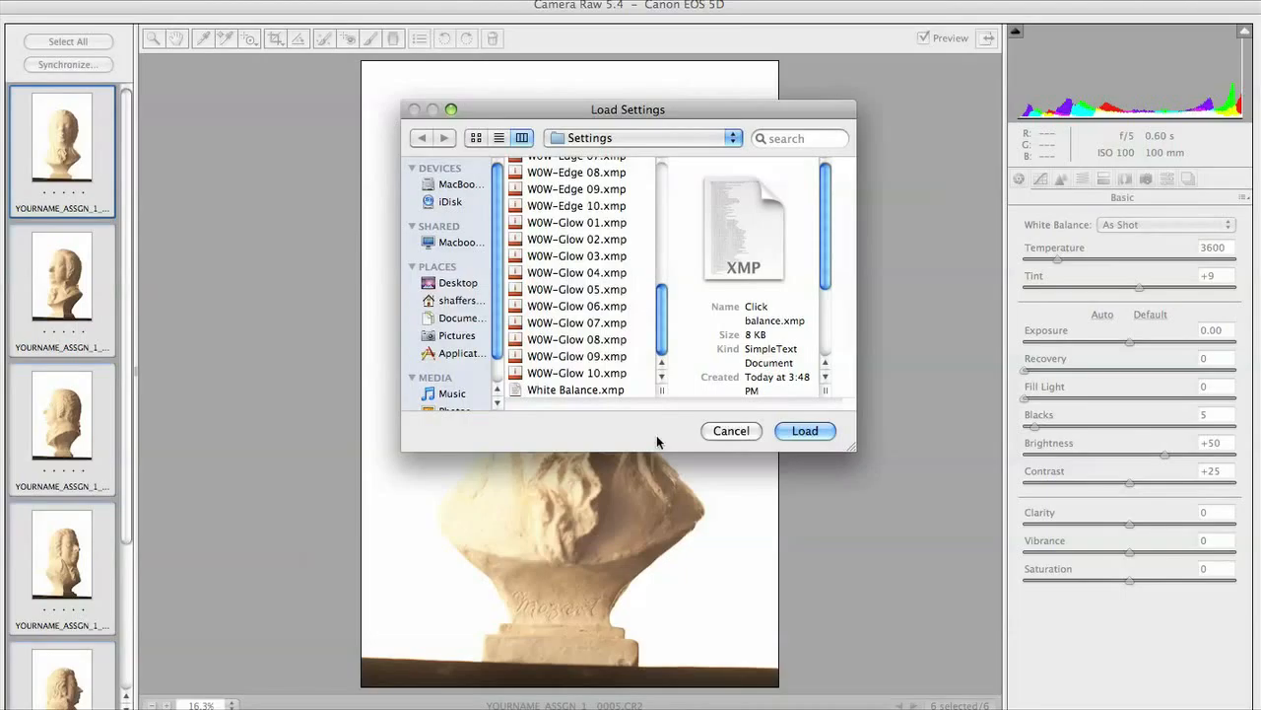
pyautogui.click(556, 391)
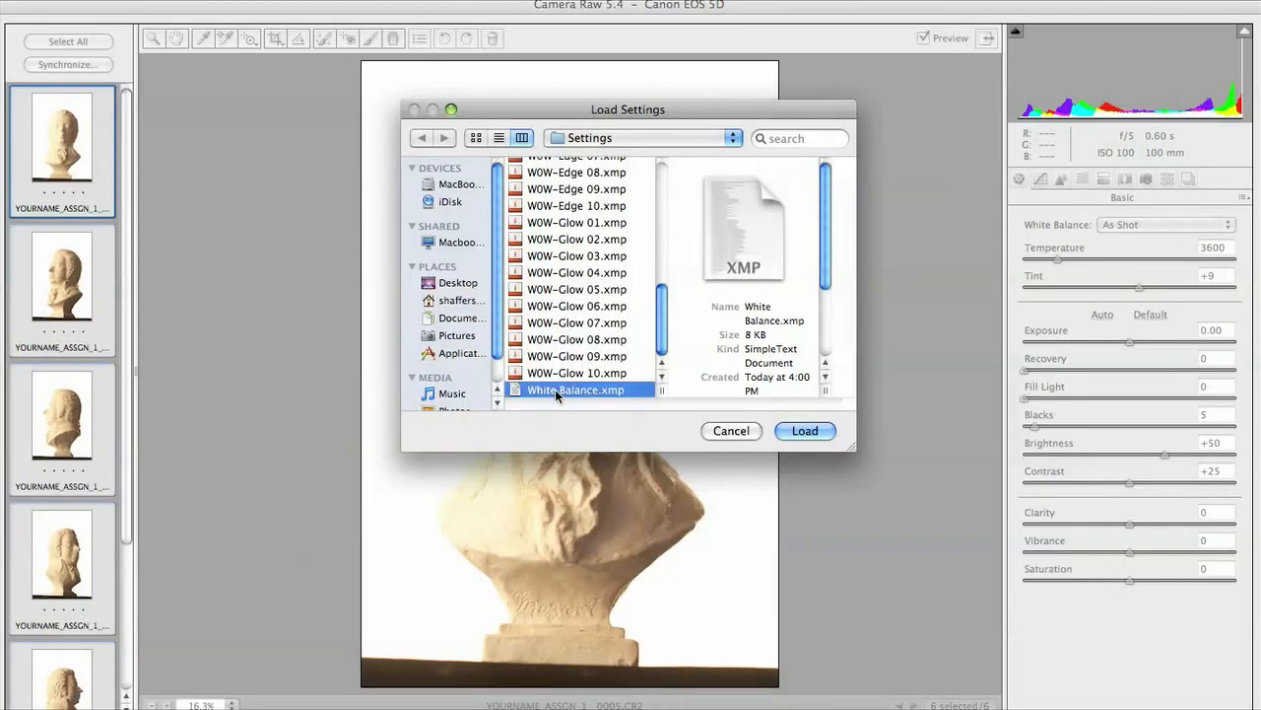
pyautogui.click(806, 431)
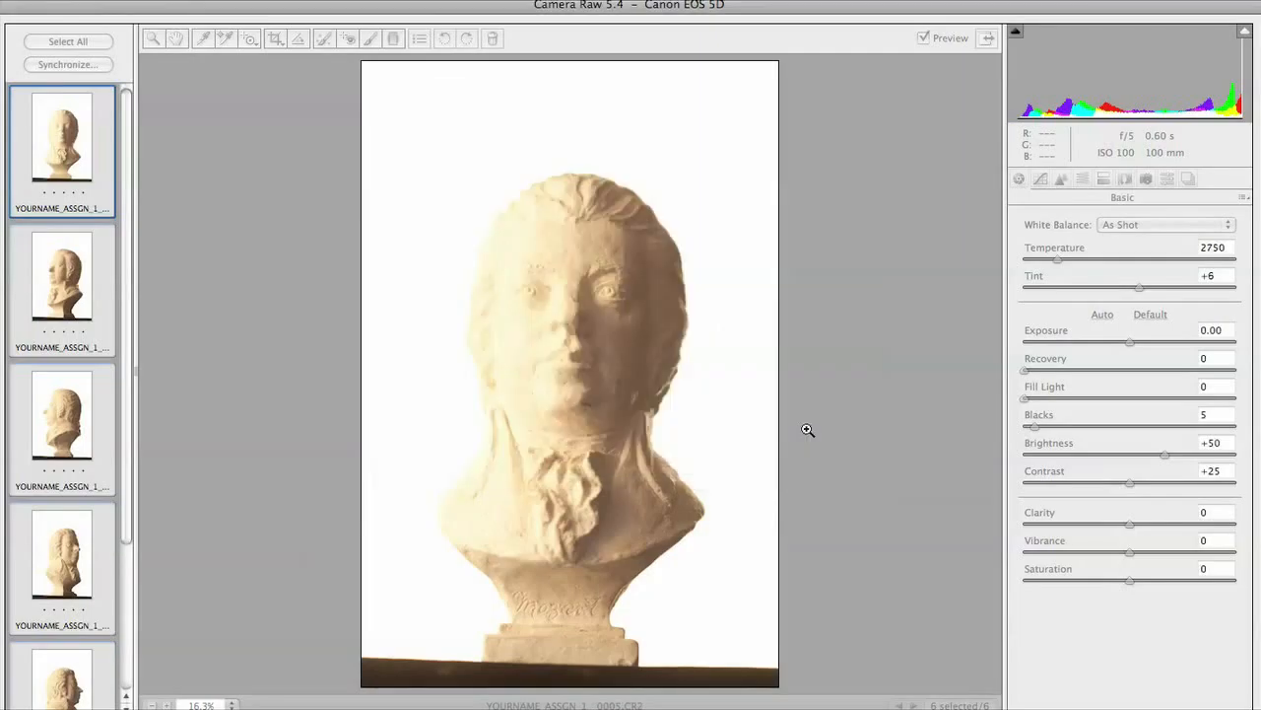